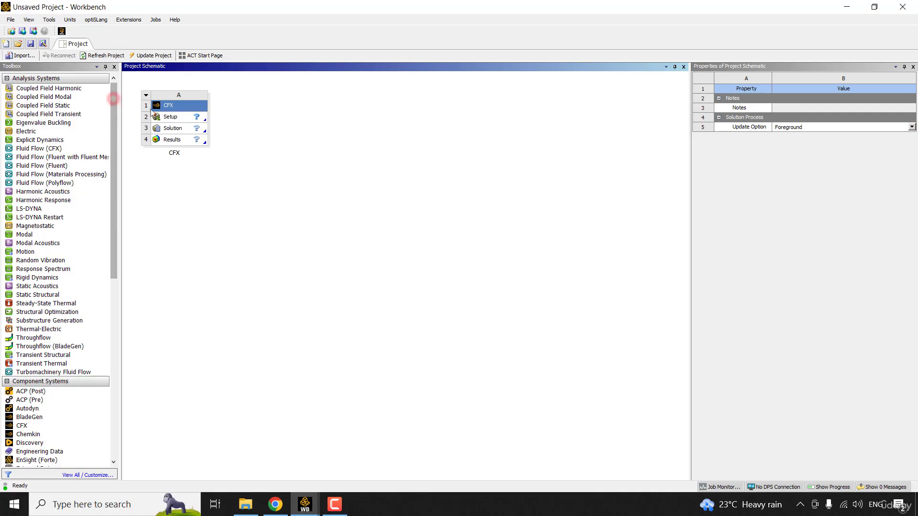
- Import the Rotor37.cfx case into the CFX Setup cell and edit it in CFX-Pre
{"action": "left_click", "coordinate": [188, 122]}
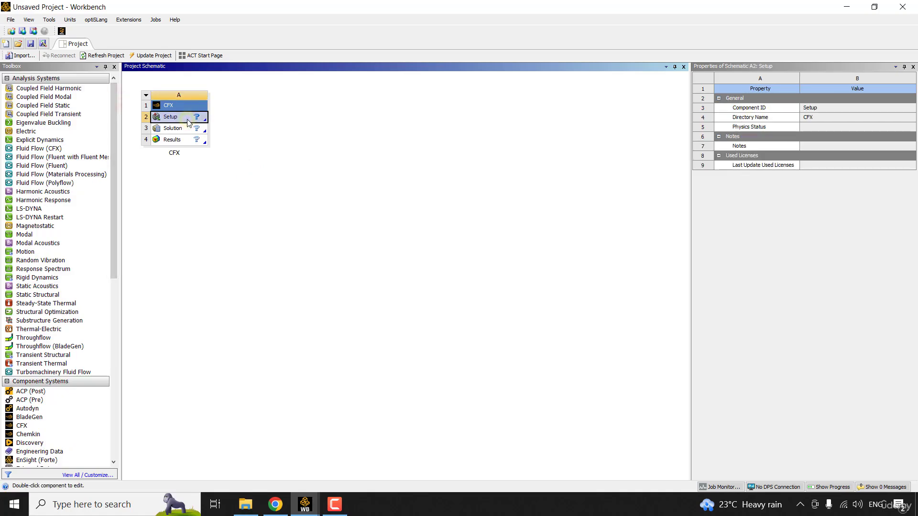
{"action": "right_click", "coordinate": [188, 123]}
{"action": "left_click", "coordinate": [261, 132]}
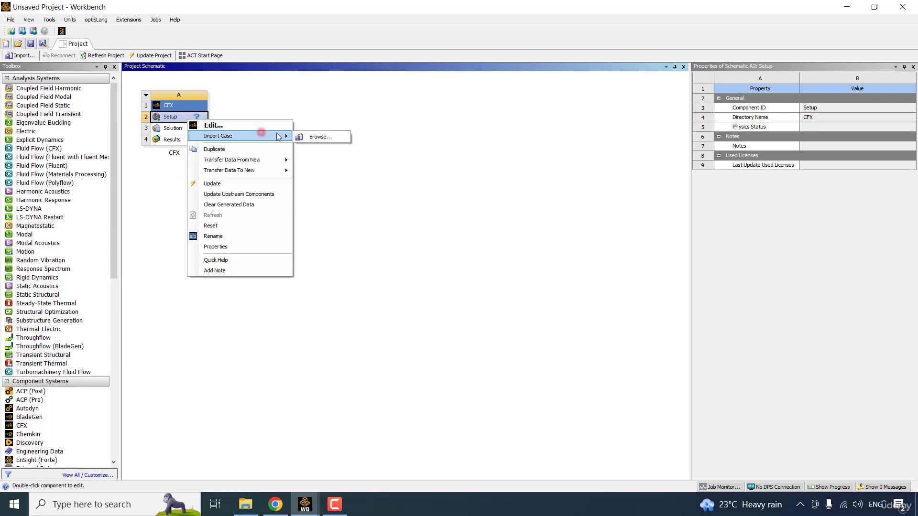
{"action": "left_click", "coordinate": [343, 137]}
{"action": "left_click", "coordinate": [287, 196]}
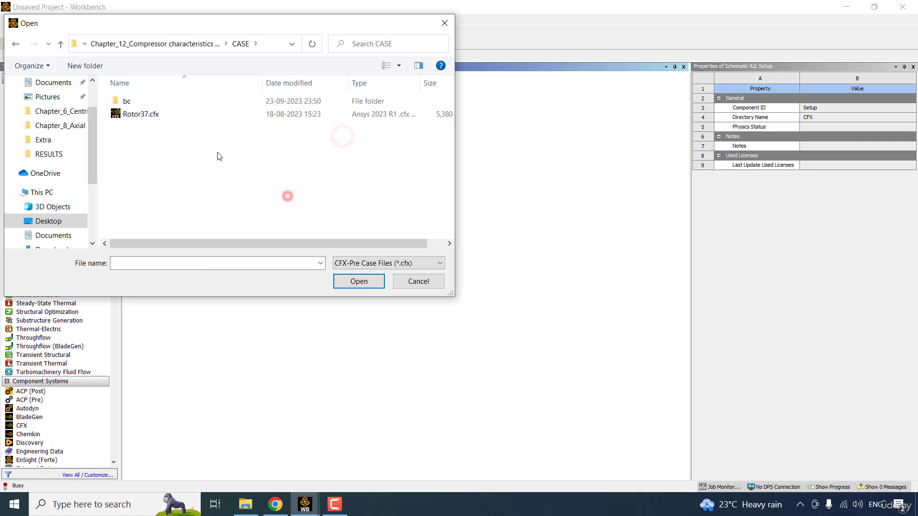
{"action": "left_click", "coordinate": [163, 115]}
{"action": "double_click", "coordinate": [164, 115]}
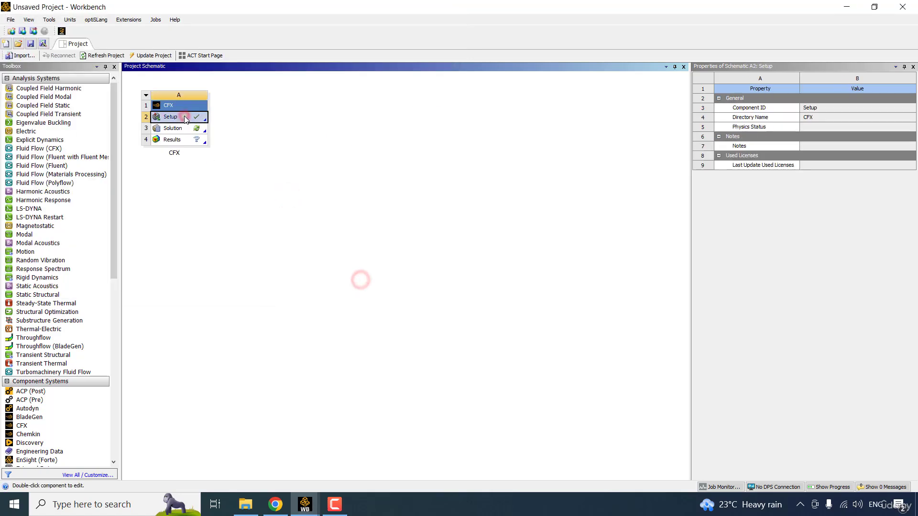
{"action": "right_click", "coordinate": [187, 120]}
{"action": "left_click", "coordinate": [228, 120]}
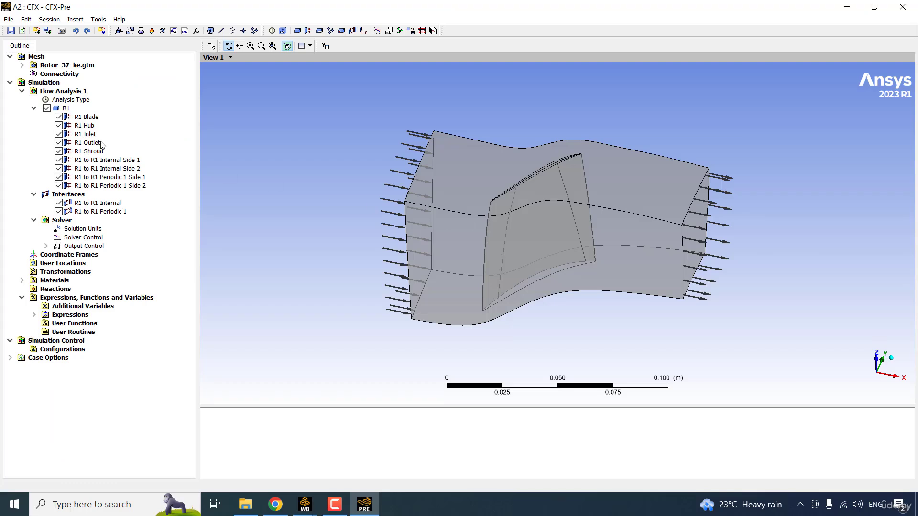
- Check the R1 Outlet relative pressure stays at 1.3 atm, then expand the Expressions list
{"action": "double_click", "coordinate": [101, 142]}
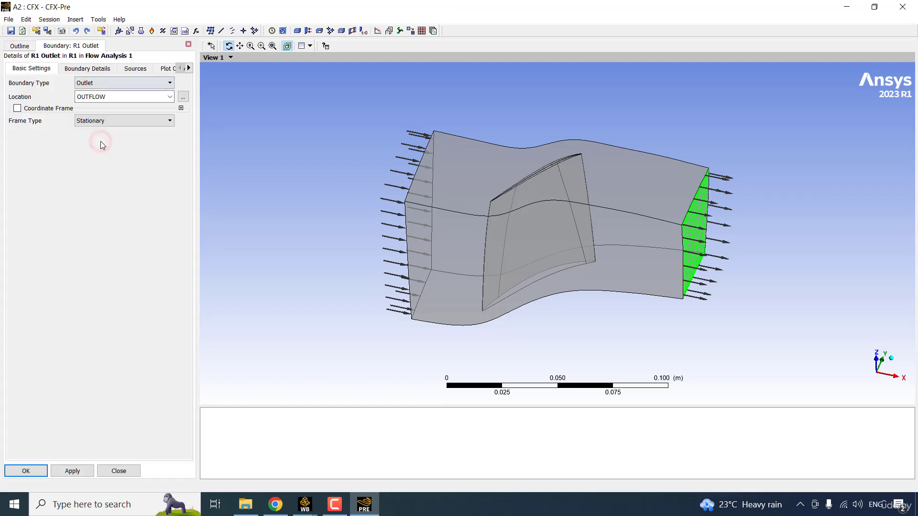
{"action": "left_click", "coordinate": [86, 69]}
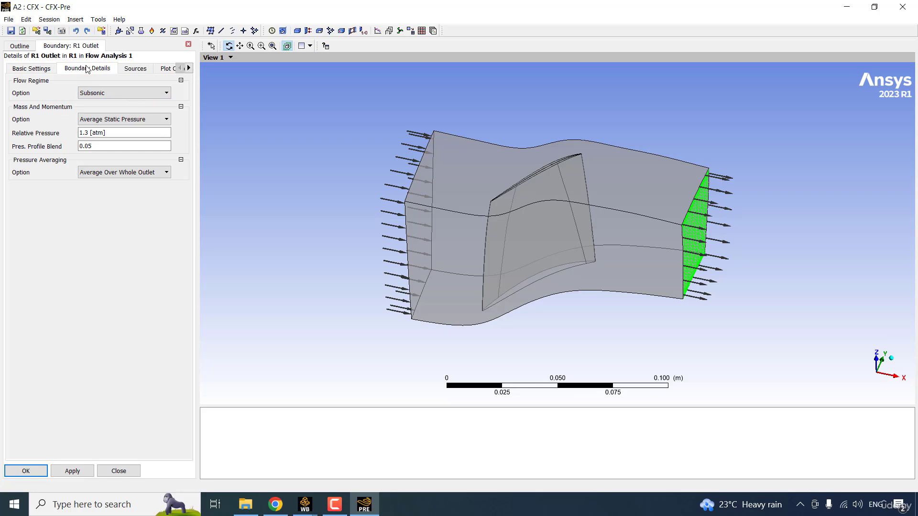
{"action": "left_click", "coordinate": [127, 133]}
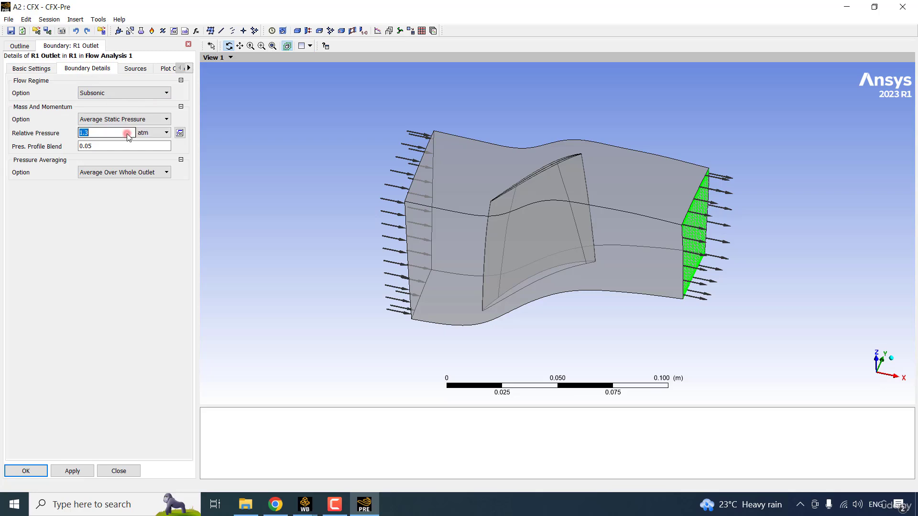
{"action": "left_click", "coordinate": [384, 140]}
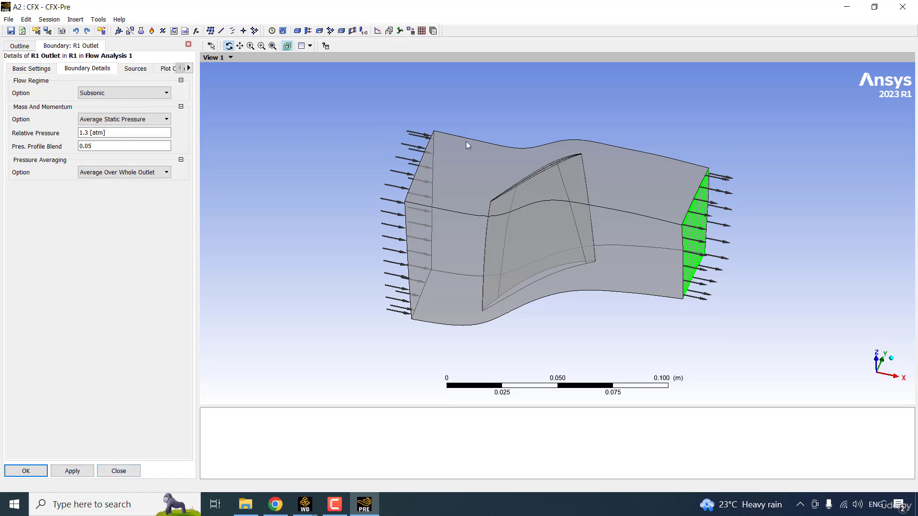
{"action": "left_click", "coordinate": [133, 133]}
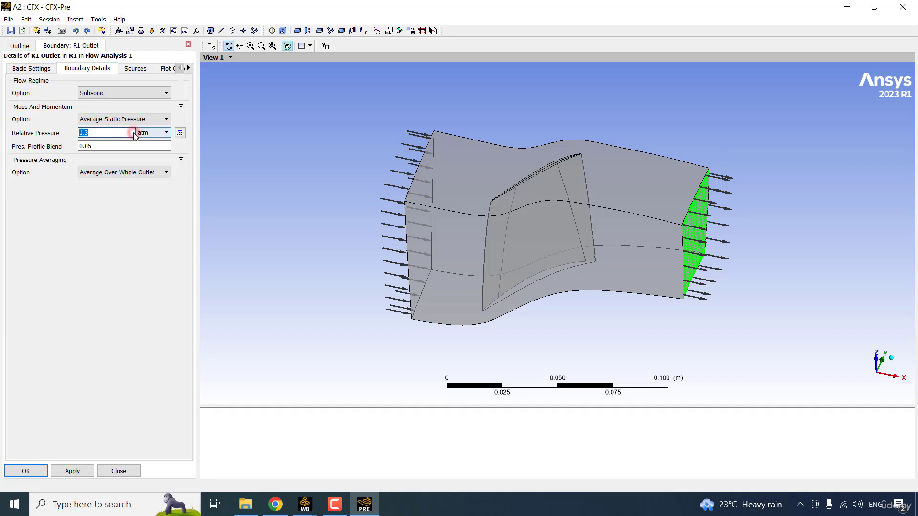
{"action": "left_click", "coordinate": [96, 317]}
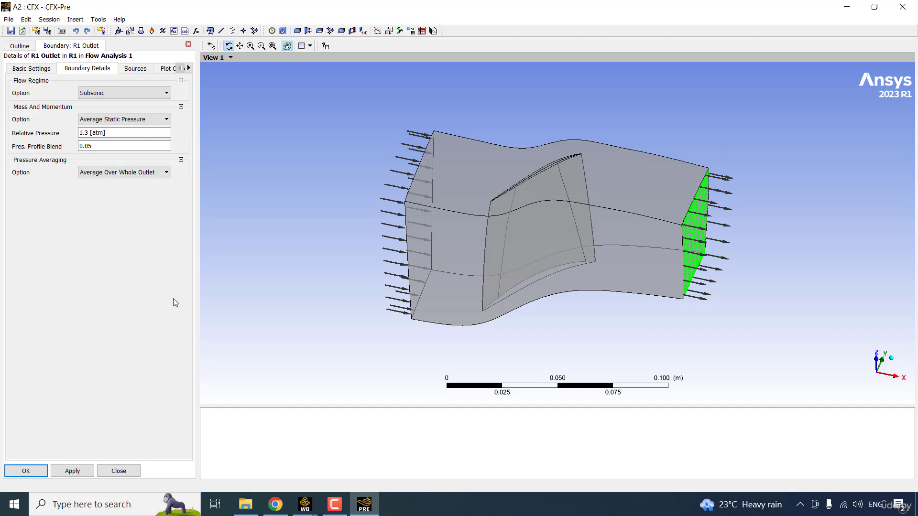
{"action": "key", "text": "Escape"}
{"action": "left_click", "coordinate": [33, 313]}
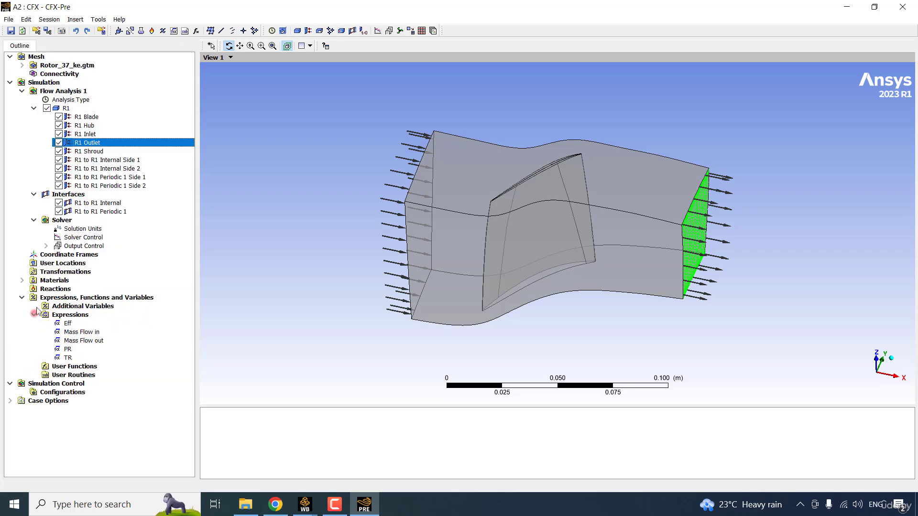
- Insert a new expression named Back Pressure defined as 100 [kPa]
{"action": "left_click", "coordinate": [94, 316]}
{"action": "right_click", "coordinate": [89, 316]}
{"action": "mouse_move", "coordinate": [164, 325]}
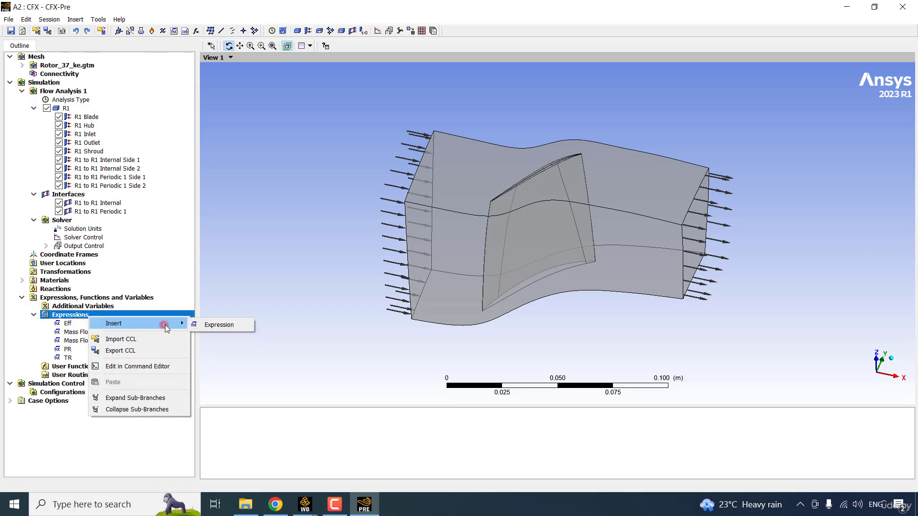
{"action": "left_click", "coordinate": [210, 323]}
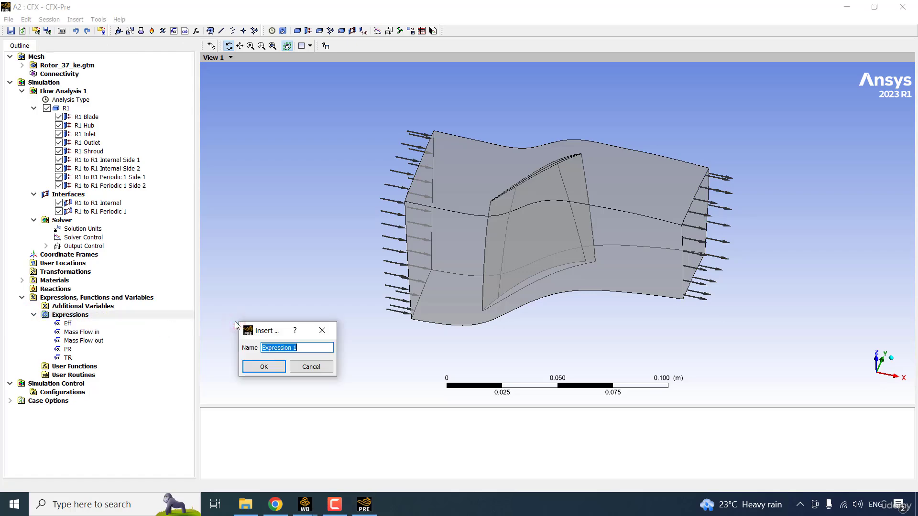
{"action": "type", "text": "Back Pressure"}
{"action": "key", "text": "Return"}
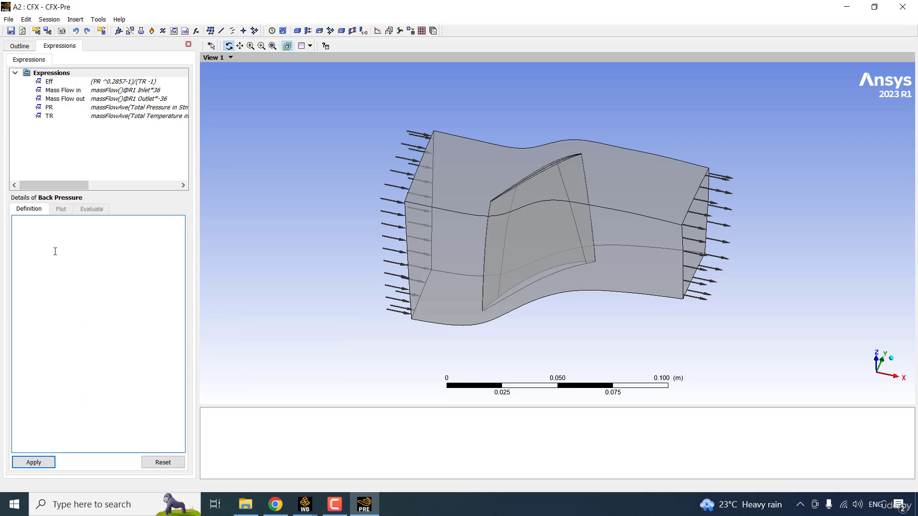
{"action": "type", "text": "100 [kPa]"}
{"action": "left_click", "coordinate": [57, 238]}
{"action": "left_click", "coordinate": [34, 462]}
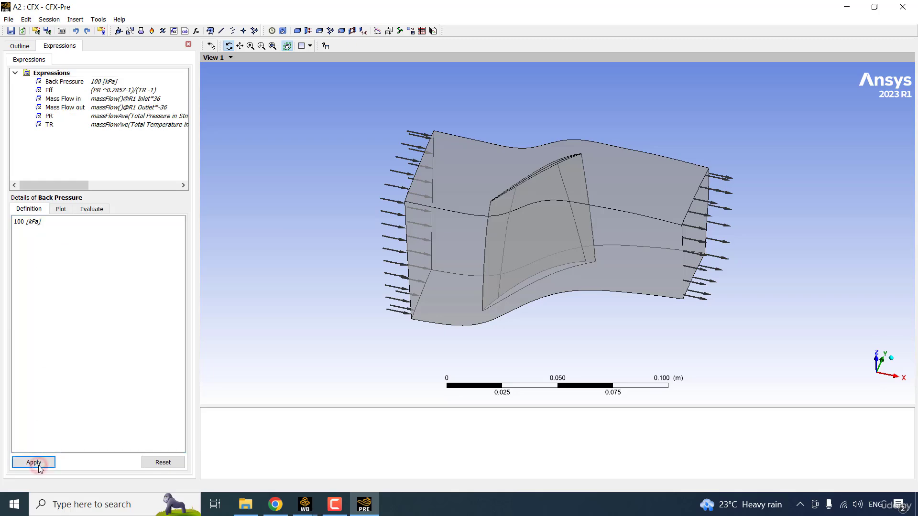
{"action": "left_click", "coordinate": [115, 81]}
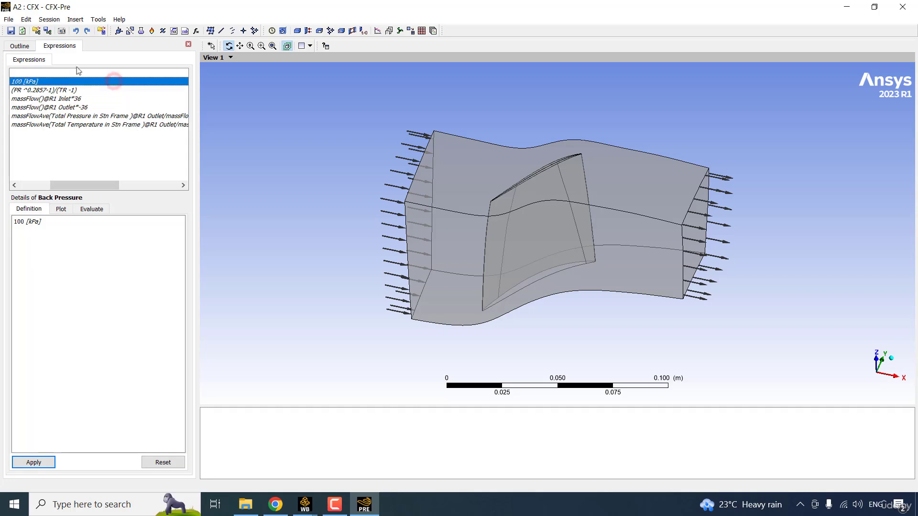
{"action": "left_click", "coordinate": [20, 45]}
- Set the R1 Outlet relative pressure to the Back Pressure expression
{"action": "double_click", "coordinate": [104, 140]}
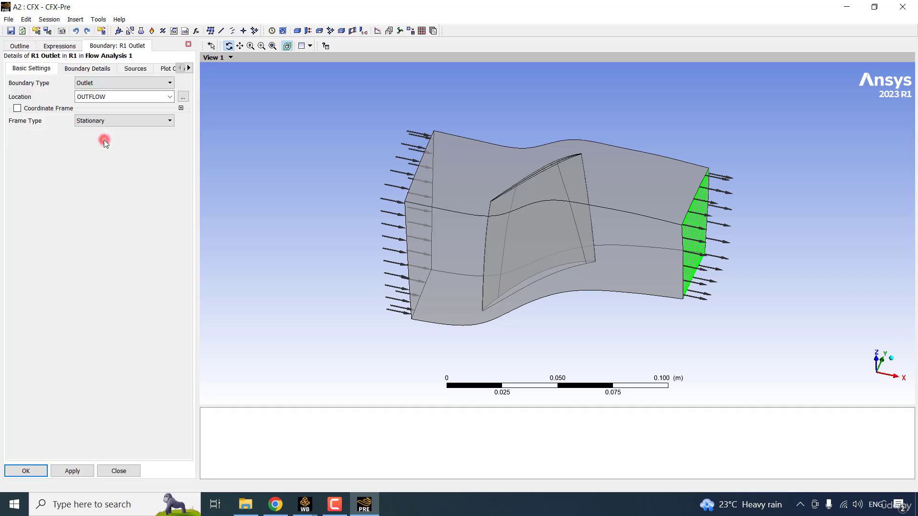
{"action": "left_click", "coordinate": [81, 70]}
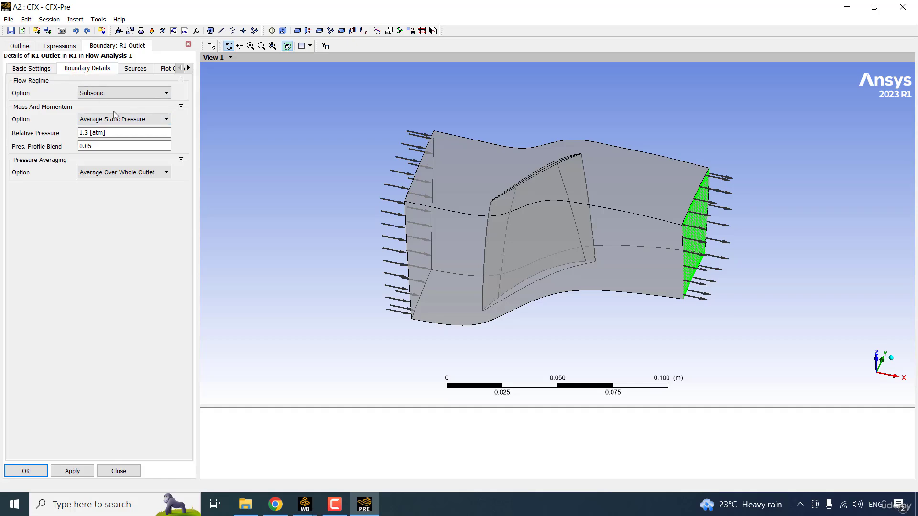
{"action": "left_click", "coordinate": [129, 133]}
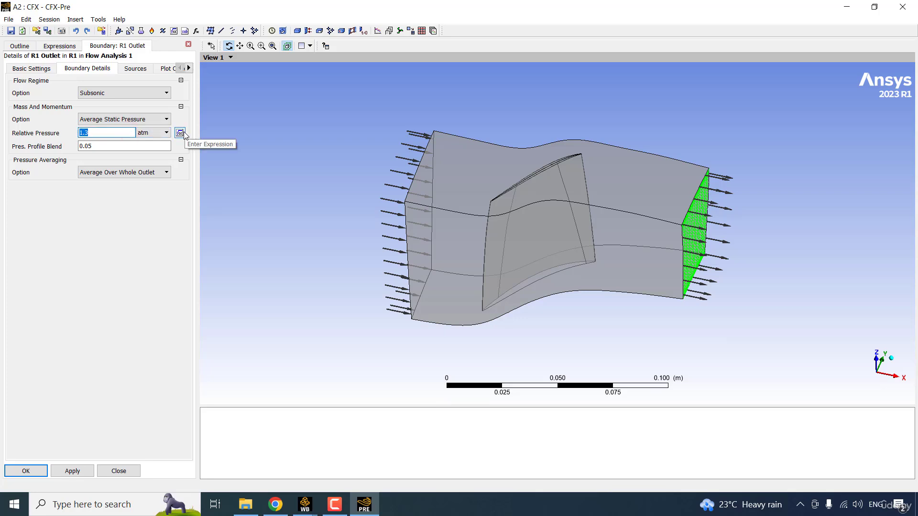
{"action": "left_click", "coordinate": [180, 133]}
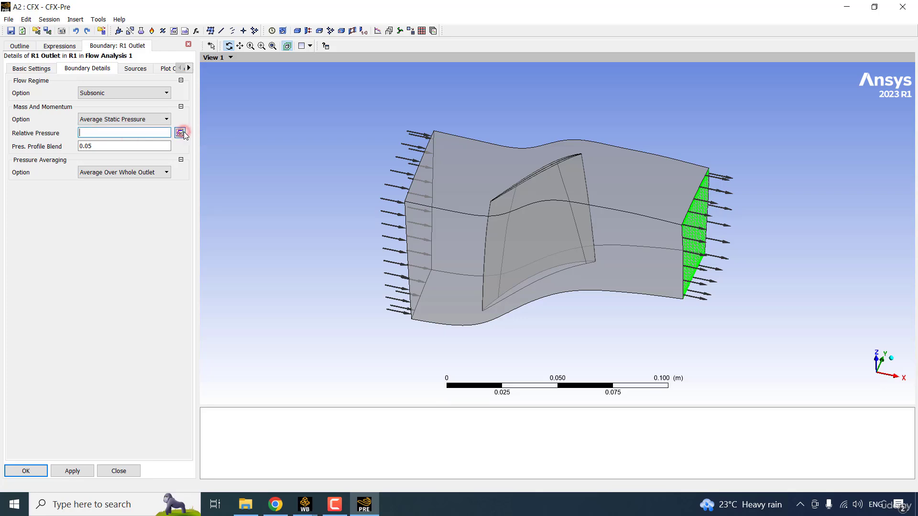
{"action": "right_click", "coordinate": [105, 133]}
{"action": "mouse_move", "coordinate": [155, 146]}
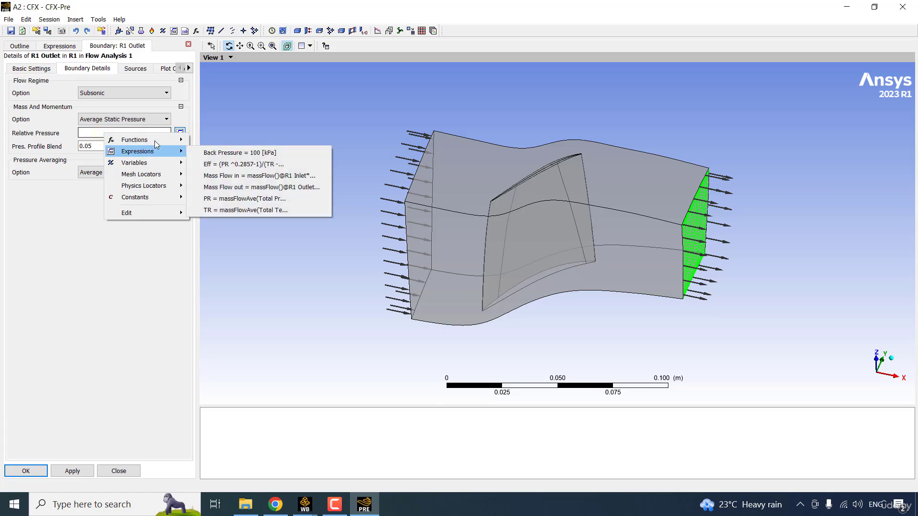
{"action": "left_click", "coordinate": [299, 153]}
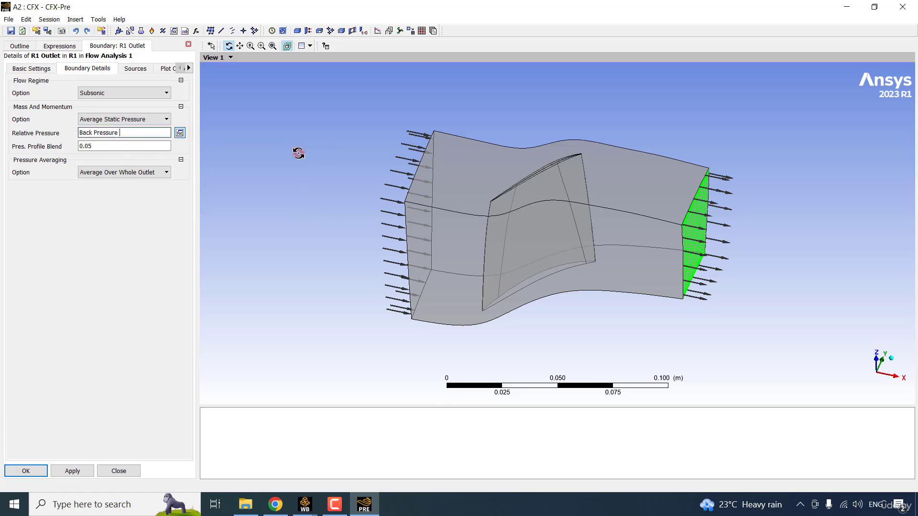
{"action": "left_click", "coordinate": [26, 471]}
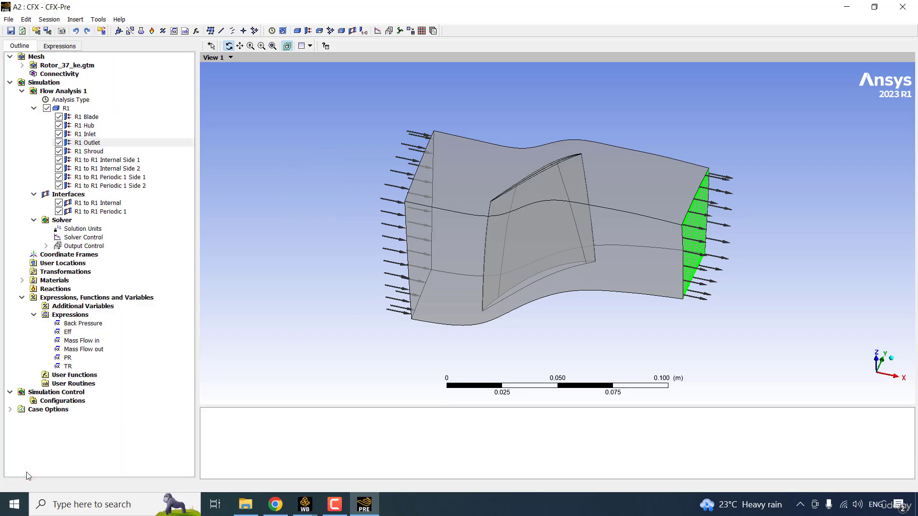
- Expose the Back Pressure expression as a Workbench input parameter
{"action": "right_click", "coordinate": [96, 326]}
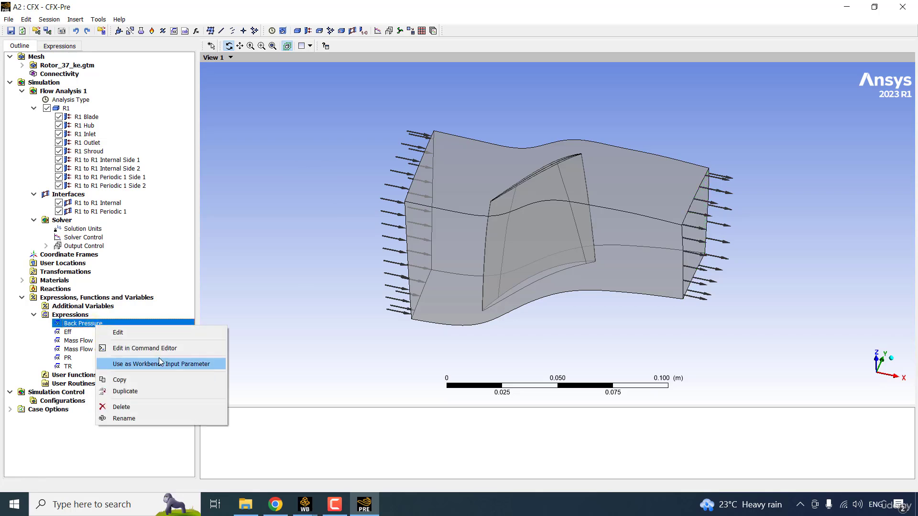
{"action": "left_click", "coordinate": [160, 362]}
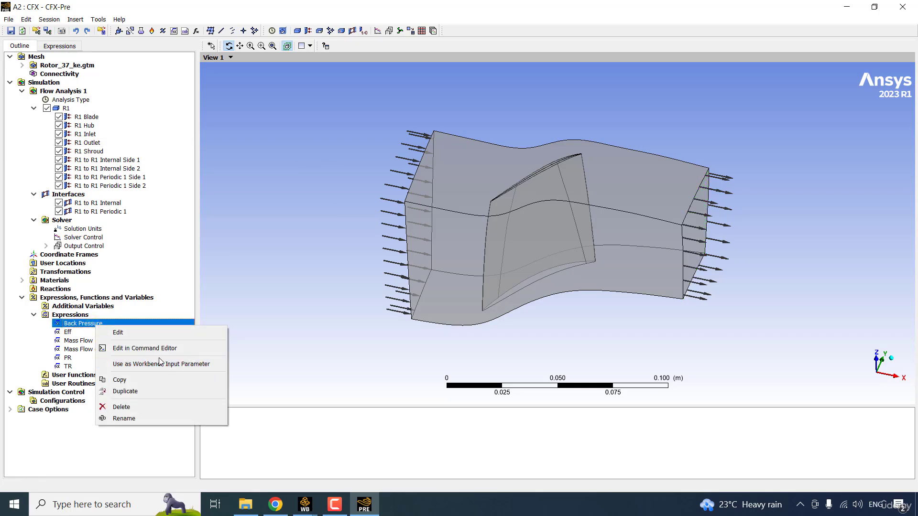
{"action": "left_click", "coordinate": [305, 506]}
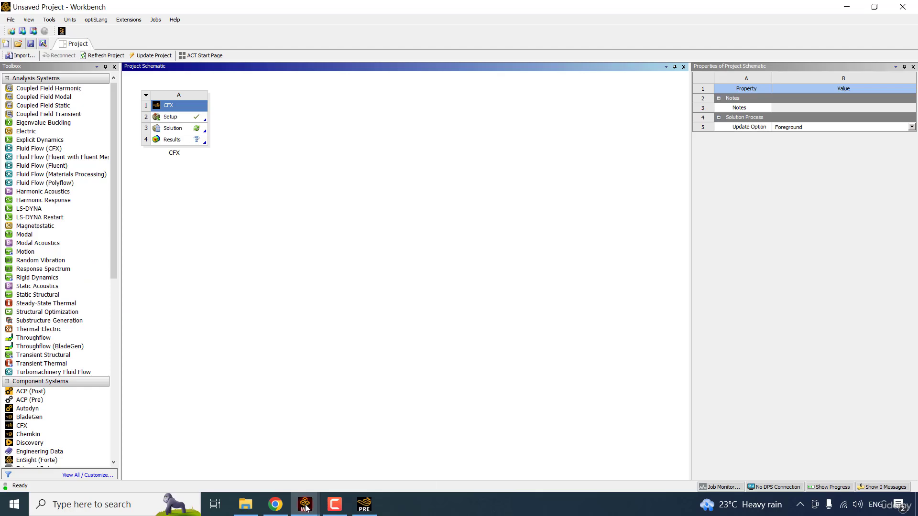
{"action": "left_click", "coordinate": [185, 130]}
{"action": "left_click", "coordinate": [327, 243]}
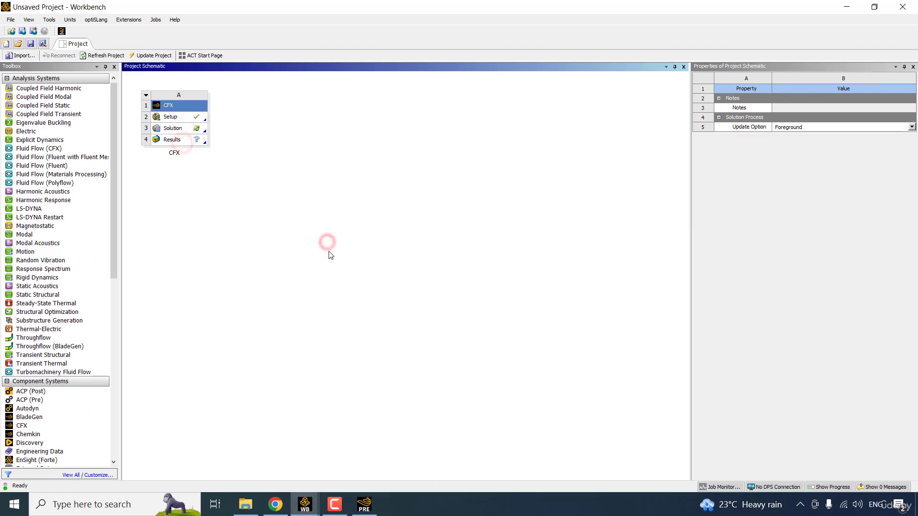
{"action": "left_click", "coordinate": [368, 503]}
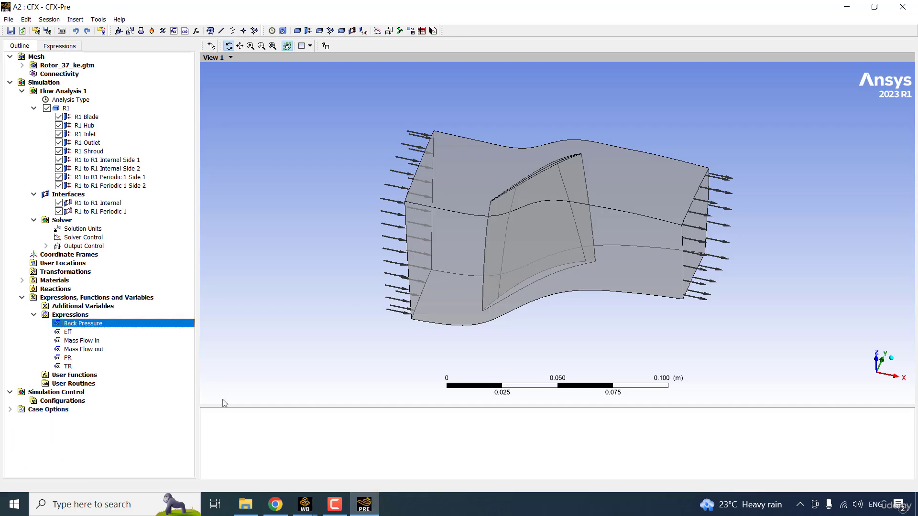
{"action": "right_click", "coordinate": [110, 325]}
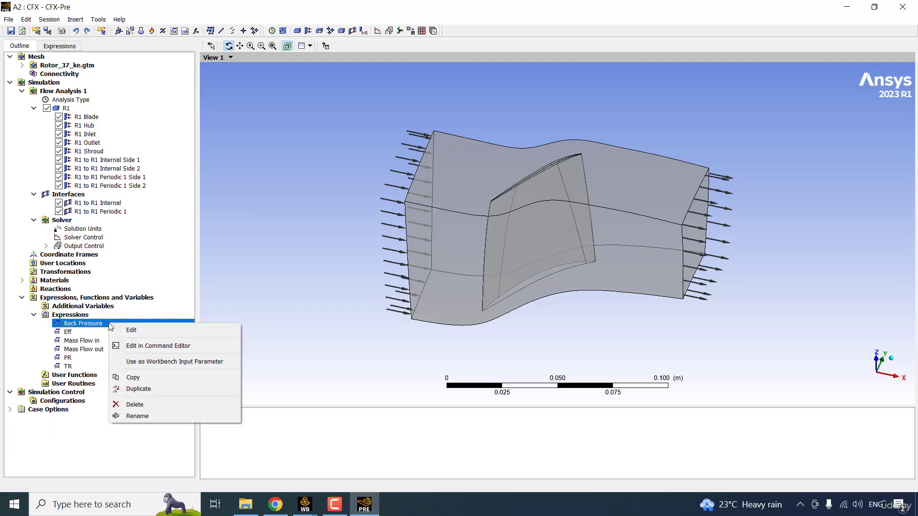
{"action": "left_click", "coordinate": [218, 363]}
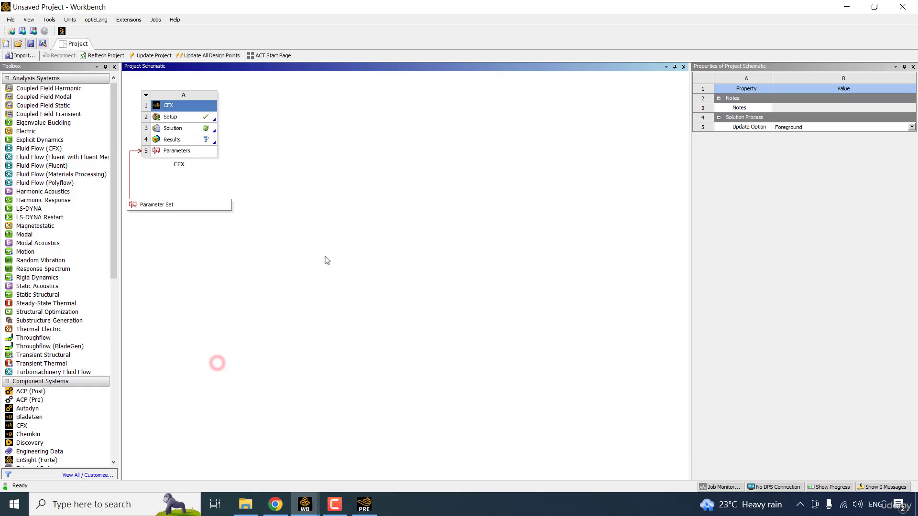
{"action": "left_click", "coordinate": [327, 253]}
- Show Back Pressure in kPa and add design points at 110–140 kPa
{"action": "double_click", "coordinate": [186, 207]}
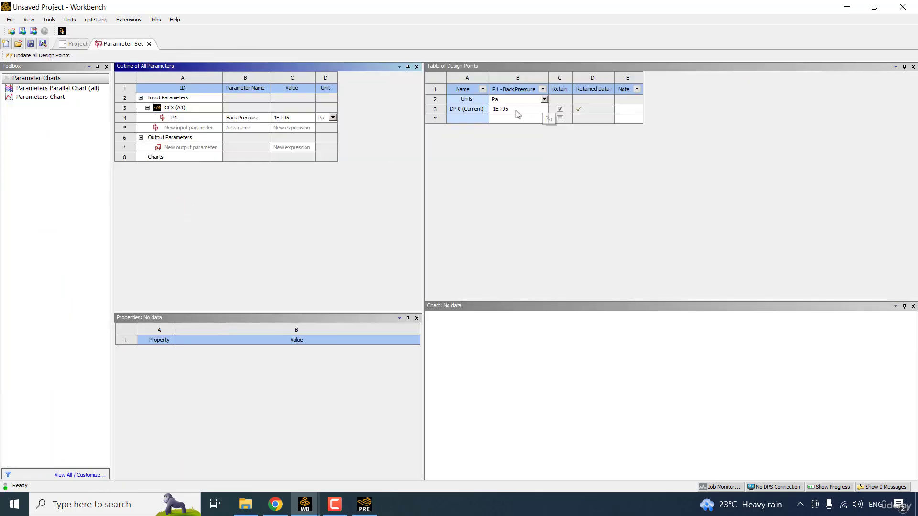
{"action": "left_click", "coordinate": [544, 99]}
{"action": "left_click", "coordinate": [528, 115]}
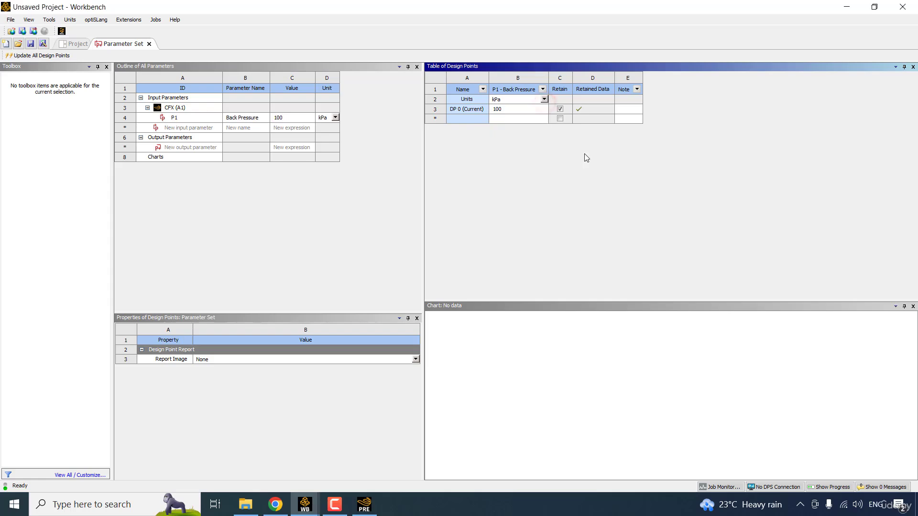
{"action": "left_click", "coordinate": [505, 122]}
{"action": "type", "text": "1"}
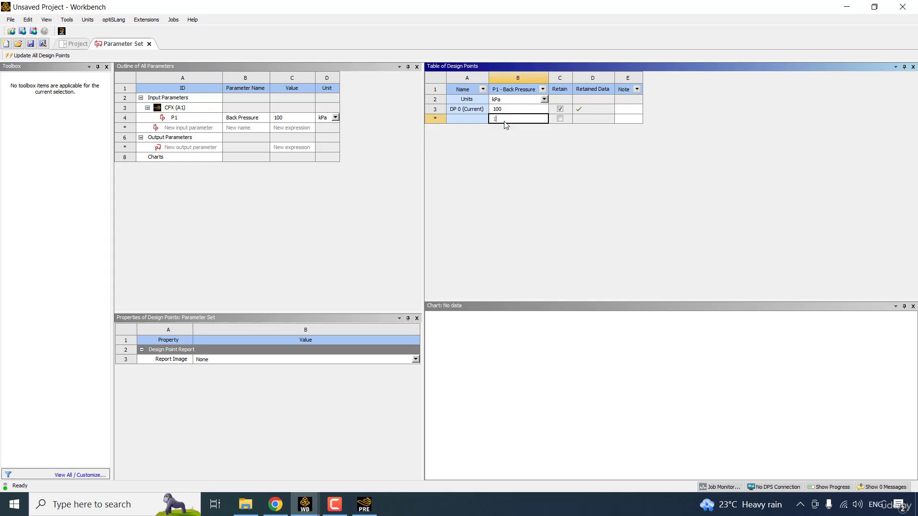
{"action": "type", "text": "10"}
{"action": "key", "text": "Return"}
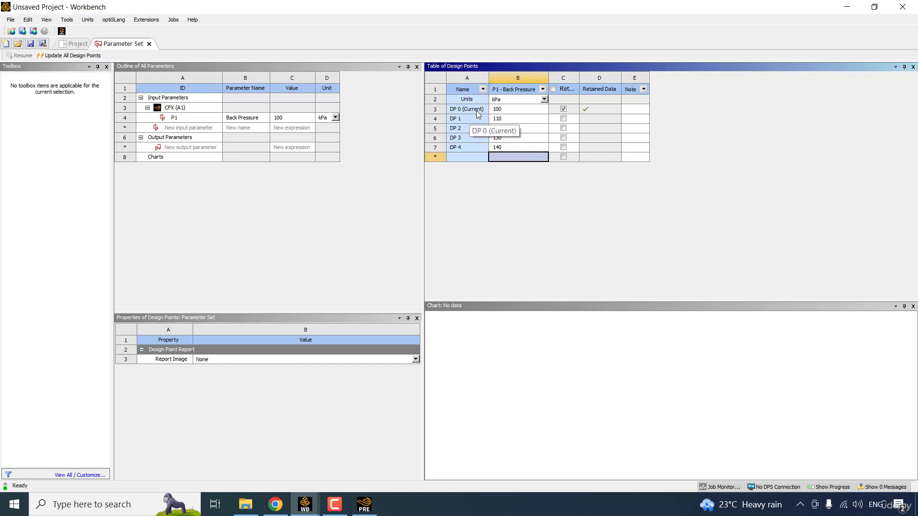
{"action": "left_click", "coordinate": [491, 196]}
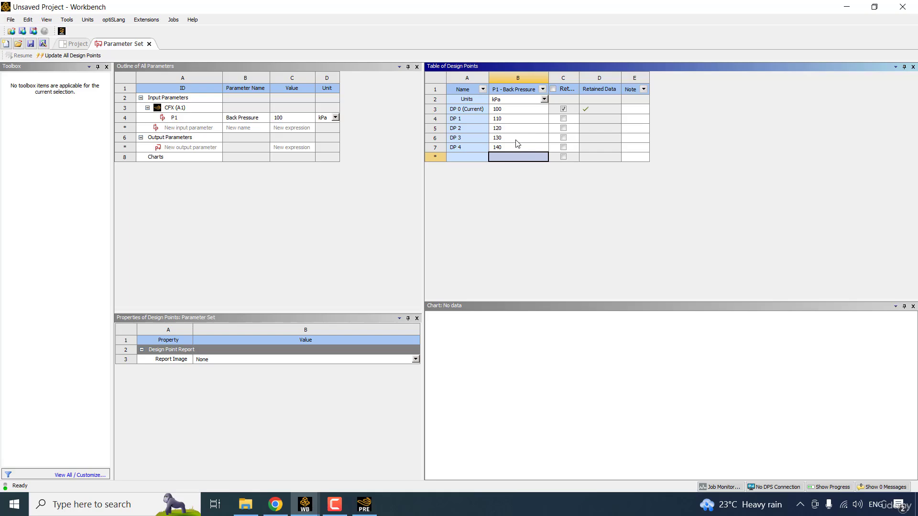
- Toggle Retain on for DP 1–DP 4, then clear it so only DP 0 retains data
{"action": "left_click_drag", "start_coordinate": [579, 76], "coordinate": [615, 77]}
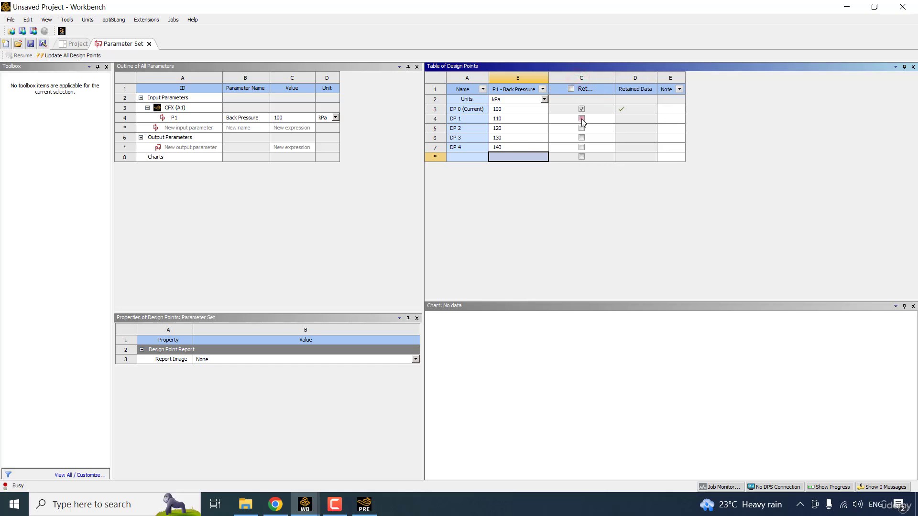
{"action": "left_click", "coordinate": [581, 119]}
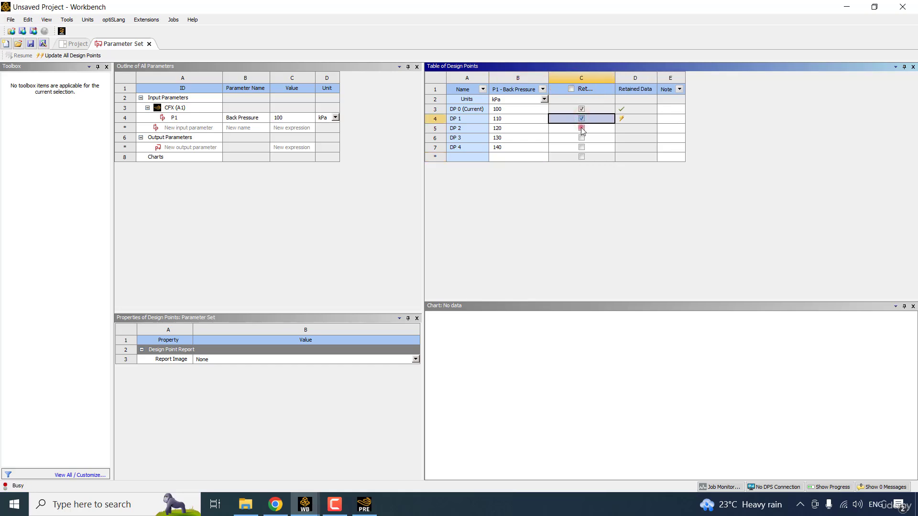
{"action": "left_click", "coordinate": [581, 128]}
{"action": "left_click", "coordinate": [582, 138]}
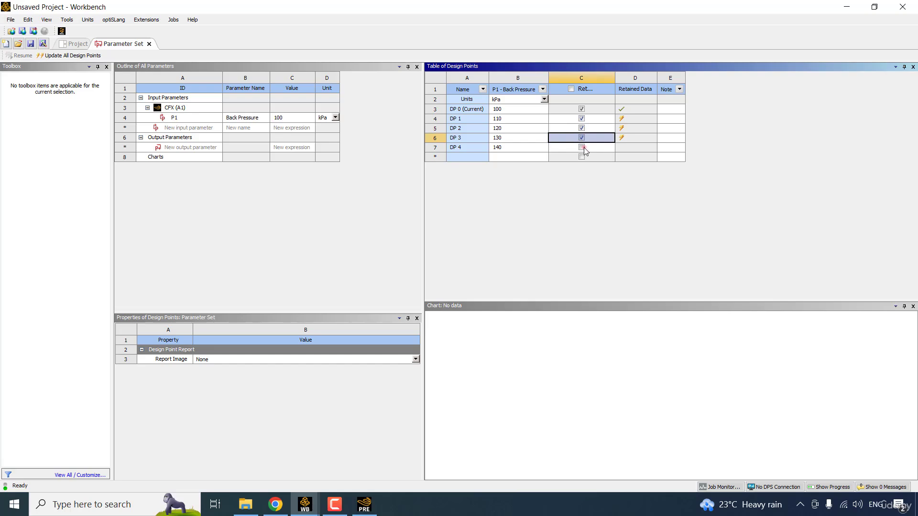
{"action": "left_click", "coordinate": [584, 147]}
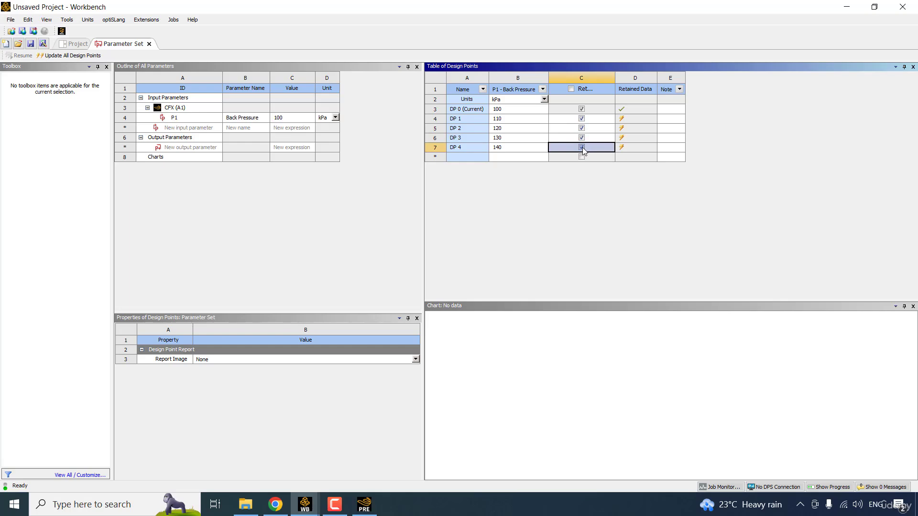
{"action": "left_click", "coordinate": [583, 149]}
{"action": "left_click", "coordinate": [583, 138]}
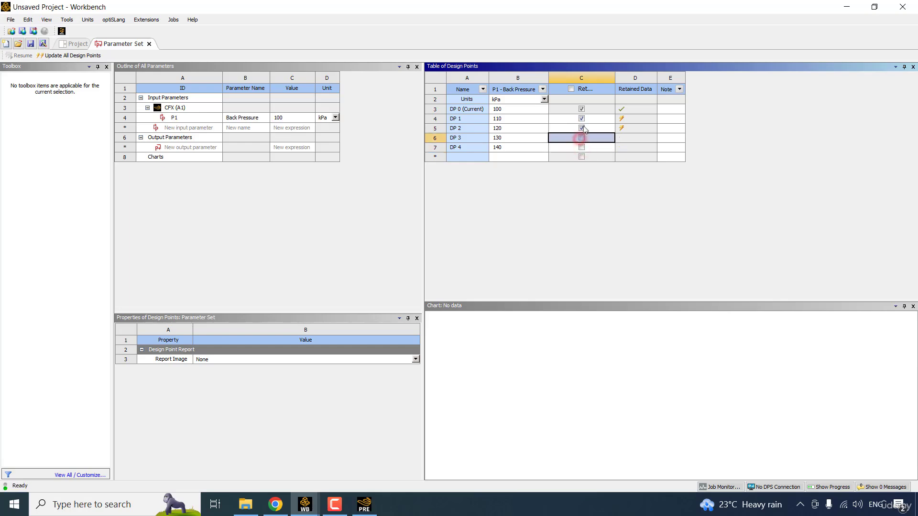
{"action": "left_click", "coordinate": [582, 128]}
{"action": "left_click", "coordinate": [581, 119]}
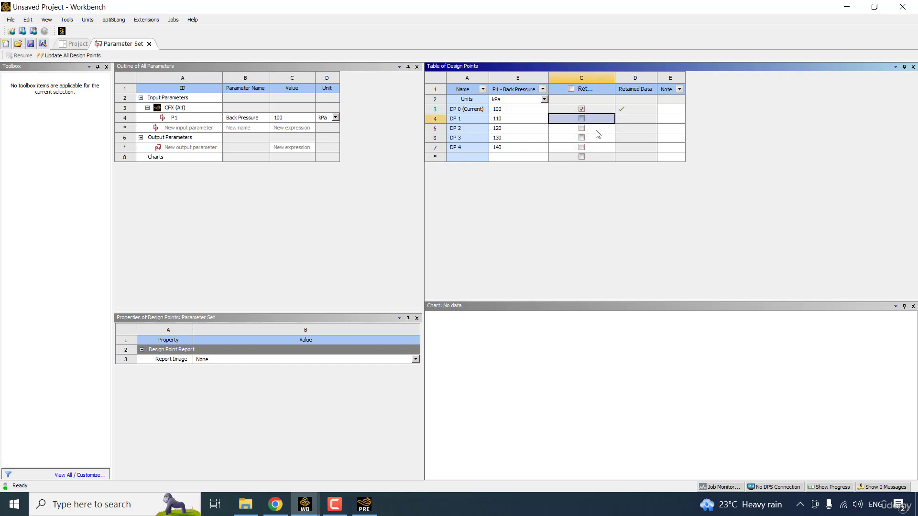
- Insert an RPM expression defined as 17189 [rev min^-1]
{"action": "left_click", "coordinate": [365, 504]}
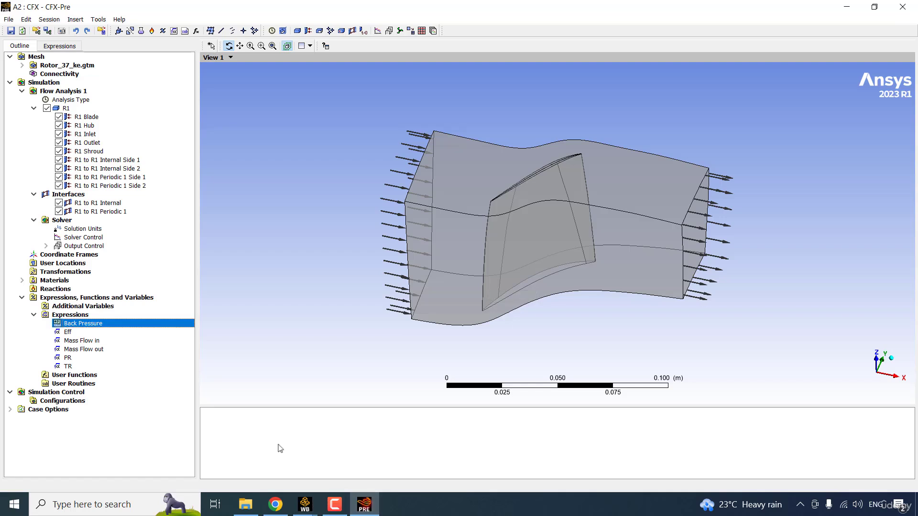
{"action": "right_click", "coordinate": [90, 316]}
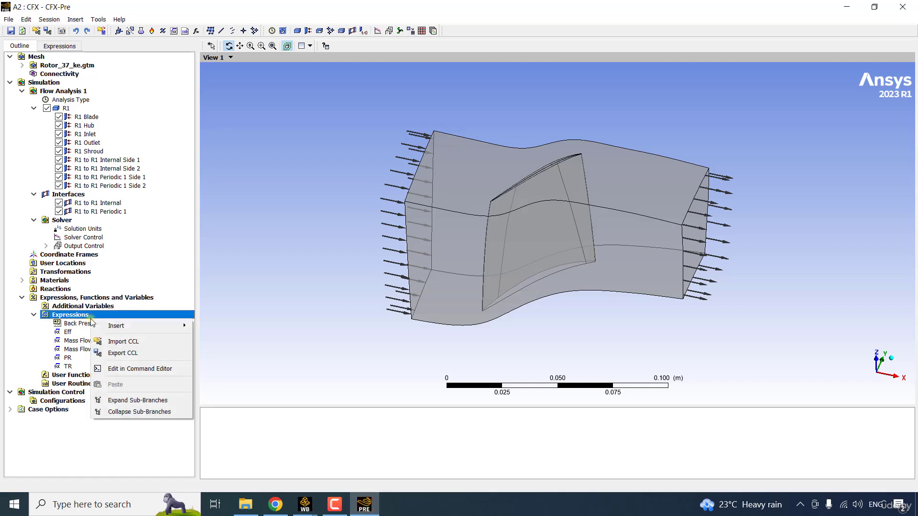
{"action": "left_click", "coordinate": [170, 327]}
{"action": "left_click", "coordinate": [221, 327]}
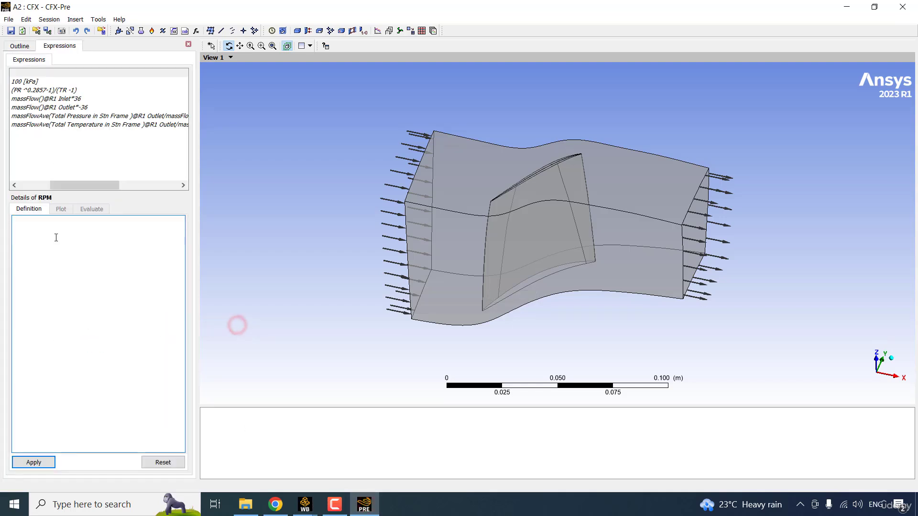
{"action": "type", "text": "17189 [rev min^-1]"}
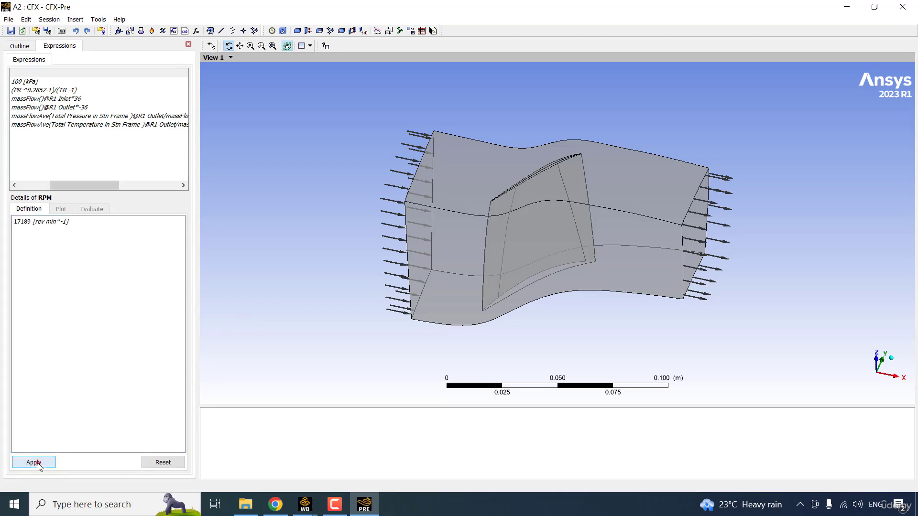
{"action": "left_click", "coordinate": [33, 463]}
- Expose the RPM expression as a Workbench input parameter
{"action": "left_click_drag", "start_coordinate": [90, 185], "coordinate": [26, 183]}
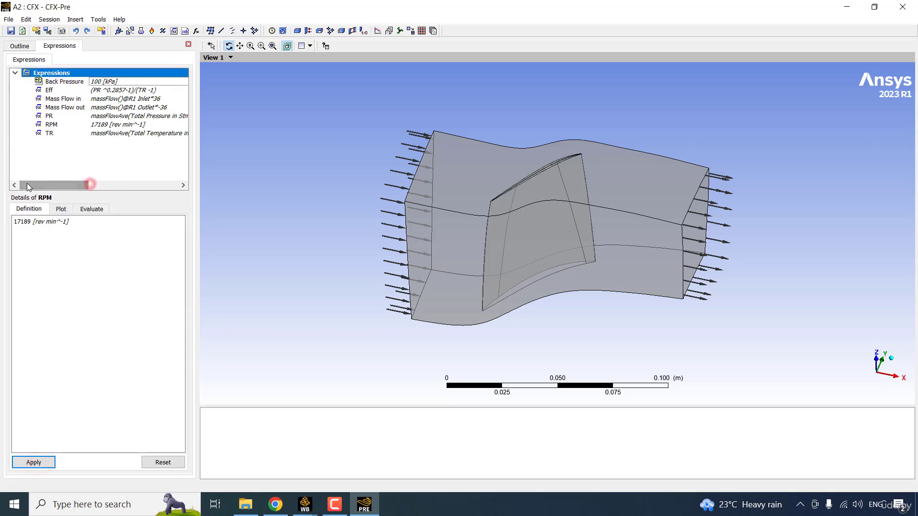
{"action": "right_click", "coordinate": [79, 124]}
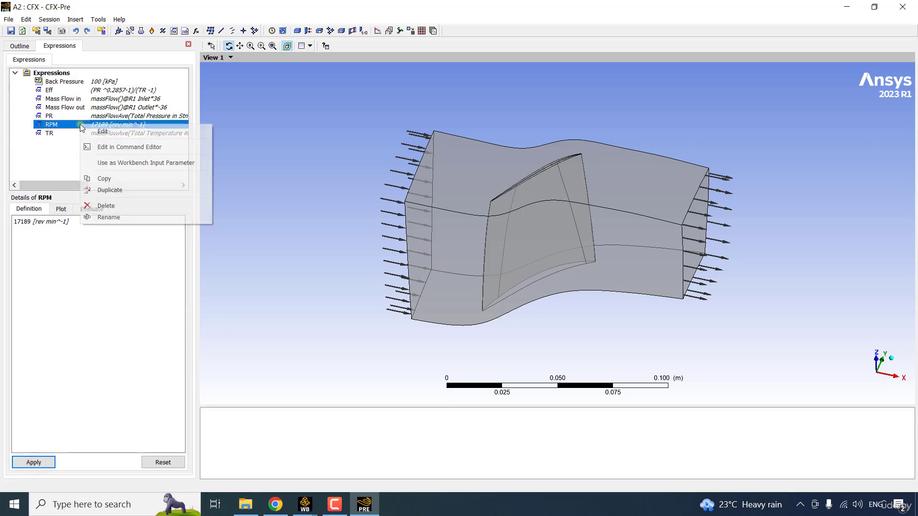
{"action": "left_click", "coordinate": [140, 160]}
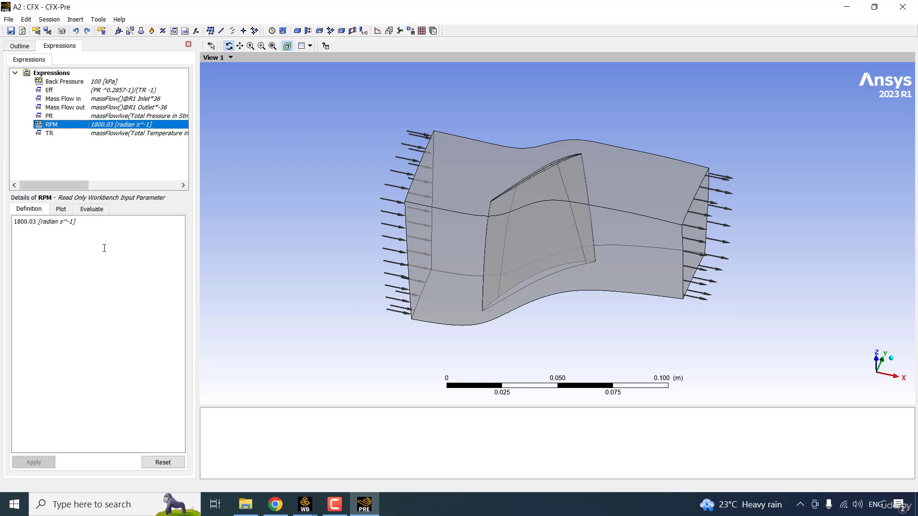
{"action": "left_click", "coordinate": [104, 247]}
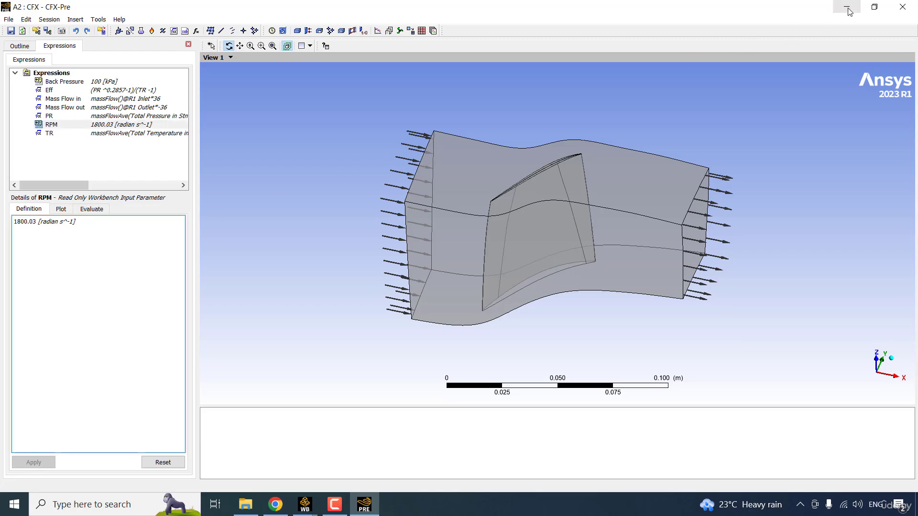
{"action": "left_click", "coordinate": [849, 11]}
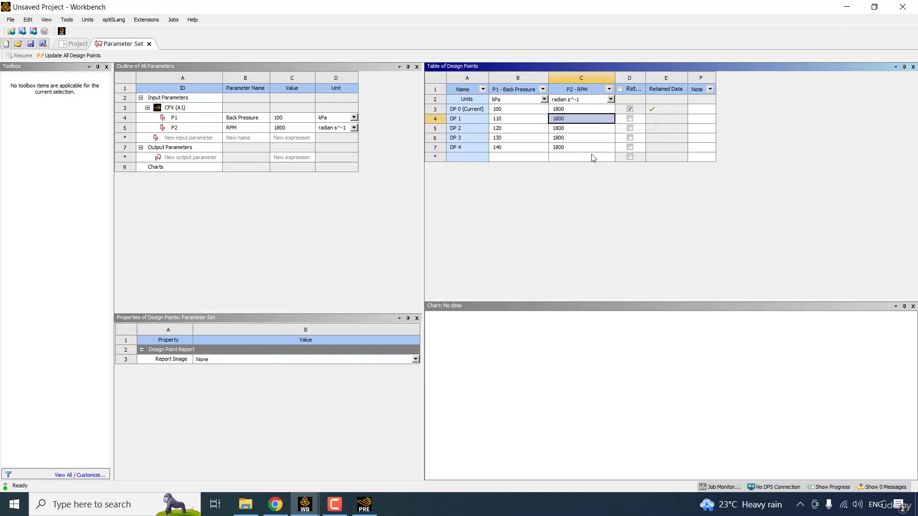
- Display P2 RPM in rev min^-1 (17189) and return to the Project Schematic
{"action": "left_click", "coordinate": [610, 100]}
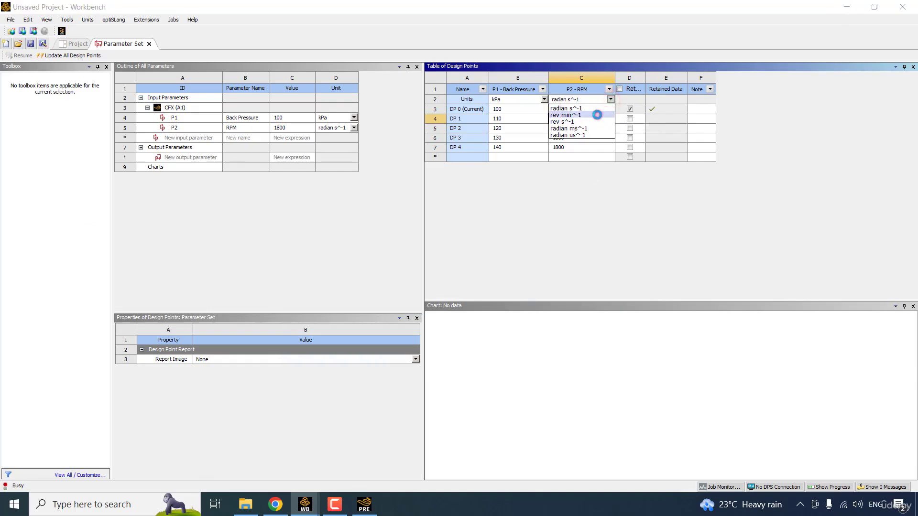
{"action": "left_click", "coordinate": [597, 114]}
{"action": "left_click", "coordinate": [588, 177]}
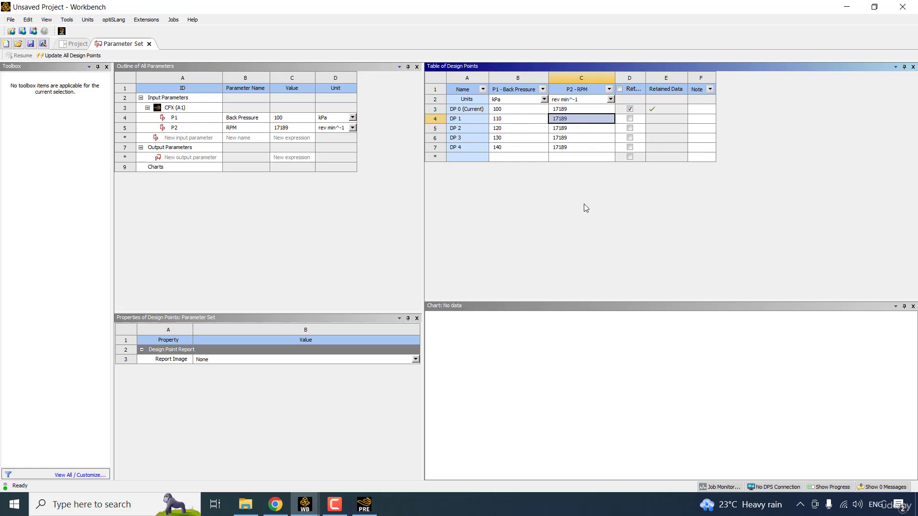
{"action": "left_click", "coordinate": [77, 43]}
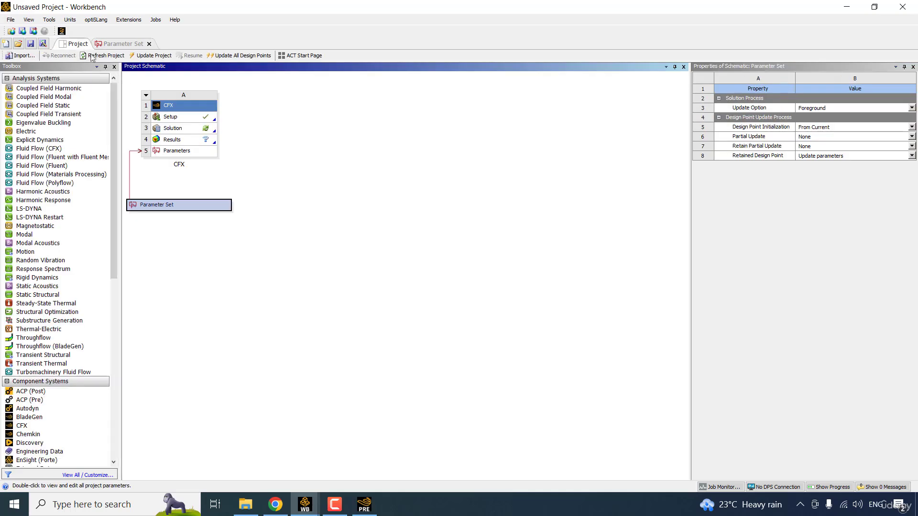
- Solve the Rotor37 case in Intel MPI Local Parallel mode on 5 partitions
{"action": "right_click", "coordinate": [186, 129]}
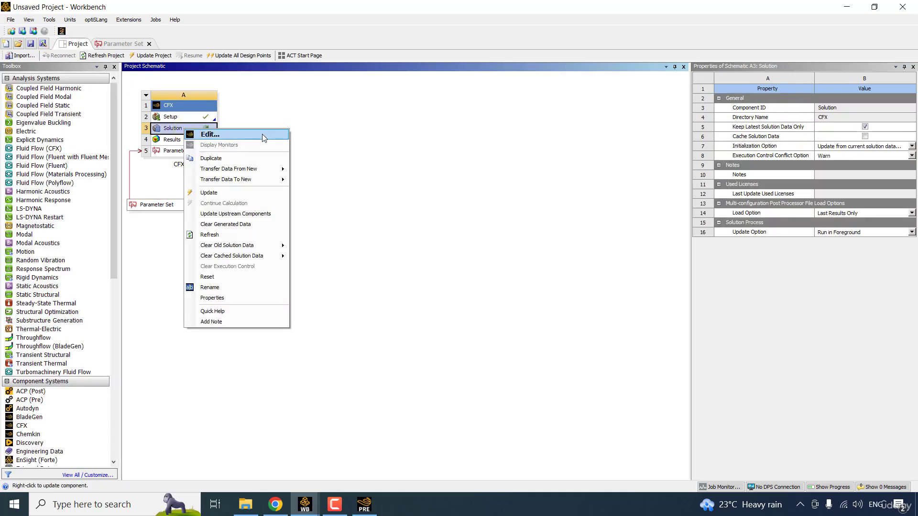
{"action": "left_click", "coordinate": [263, 134]}
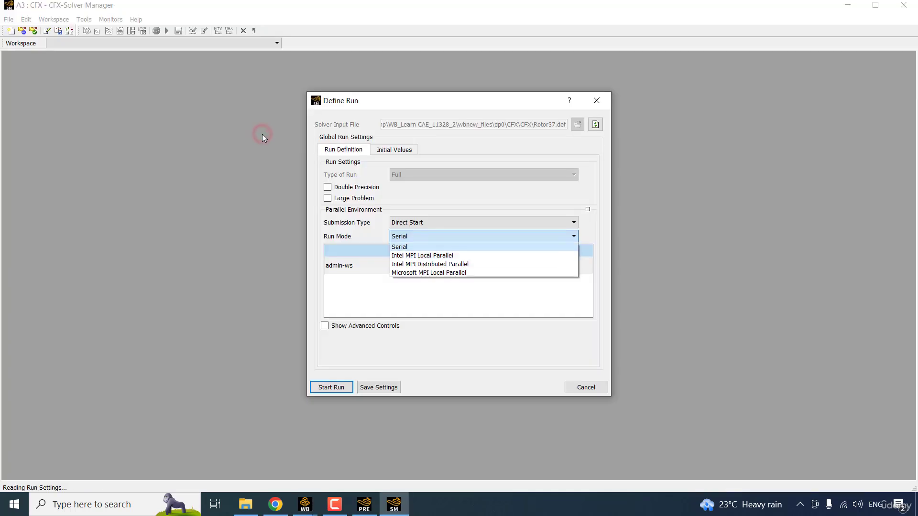
{"action": "key", "text": "Down"}
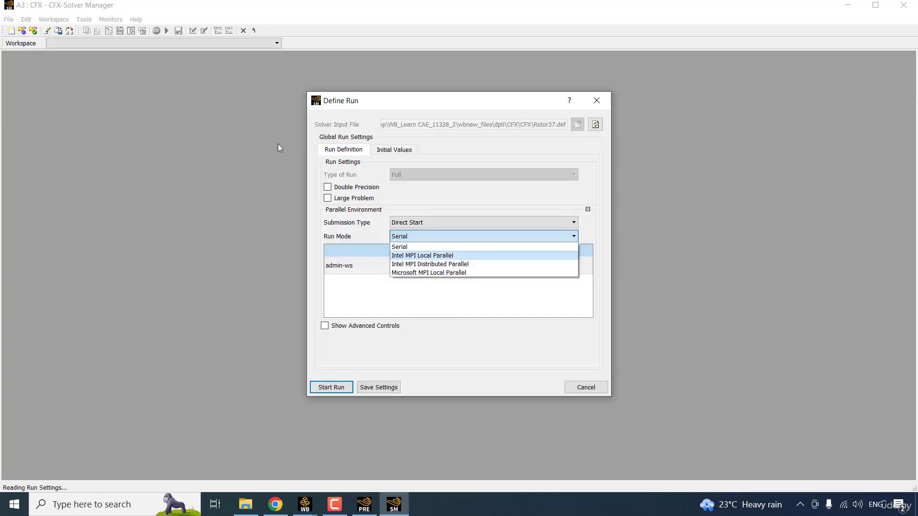
{"action": "left_click", "coordinate": [458, 256]}
{"action": "left_click", "coordinate": [505, 271]}
{"action": "left_click", "coordinate": [585, 264]}
{"action": "left_click", "coordinate": [585, 264]}
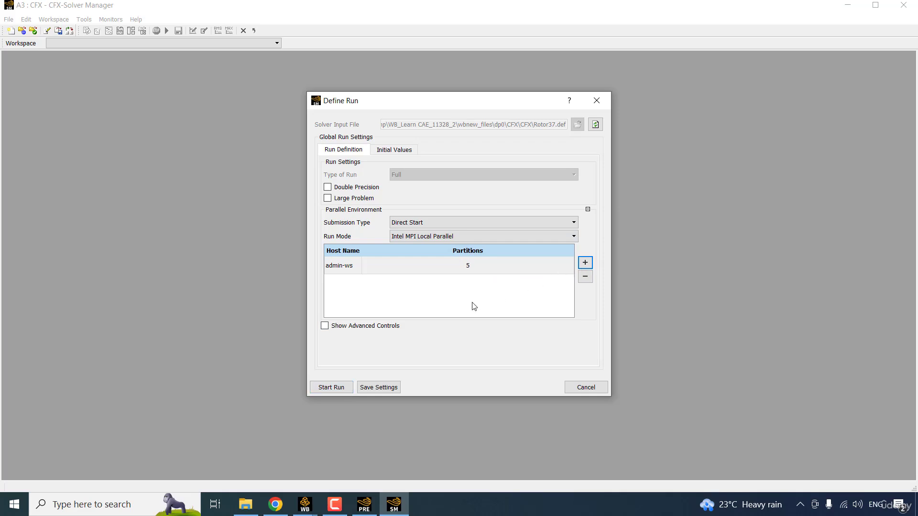
{"action": "left_click", "coordinate": [335, 389]}
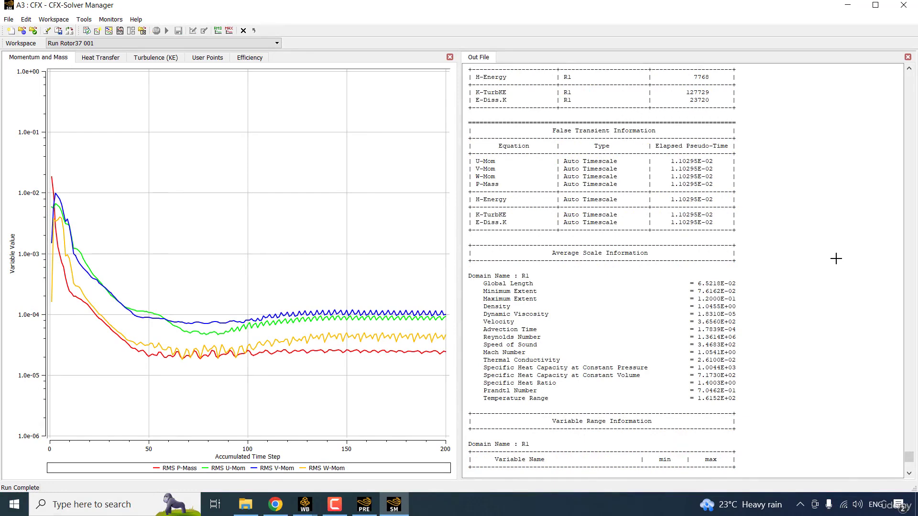
- Review the final mass flow, efficiency and momentum-and-mass residual plots
{"action": "left_click", "coordinate": [209, 58]}
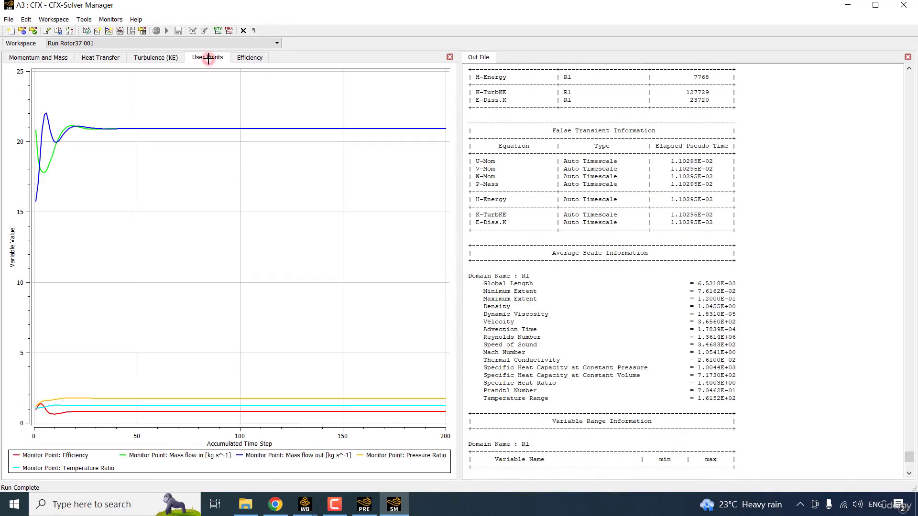
{"action": "left_click", "coordinate": [445, 128]}
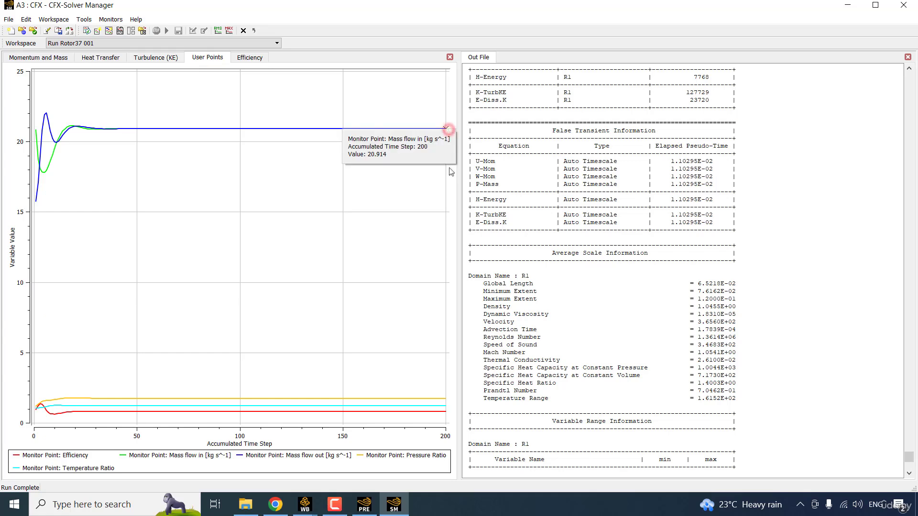
{"action": "left_click", "coordinate": [447, 399]}
{"action": "left_click", "coordinate": [446, 411]}
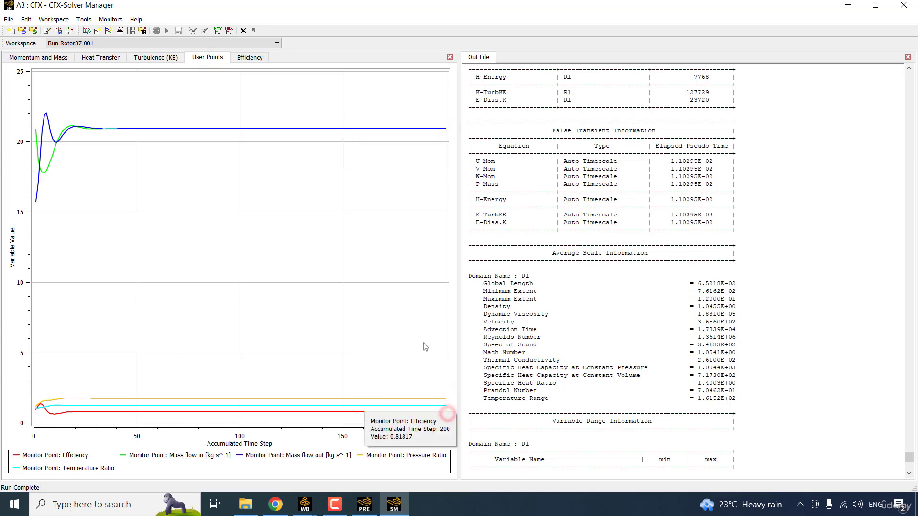
{"action": "left_click", "coordinate": [245, 59]}
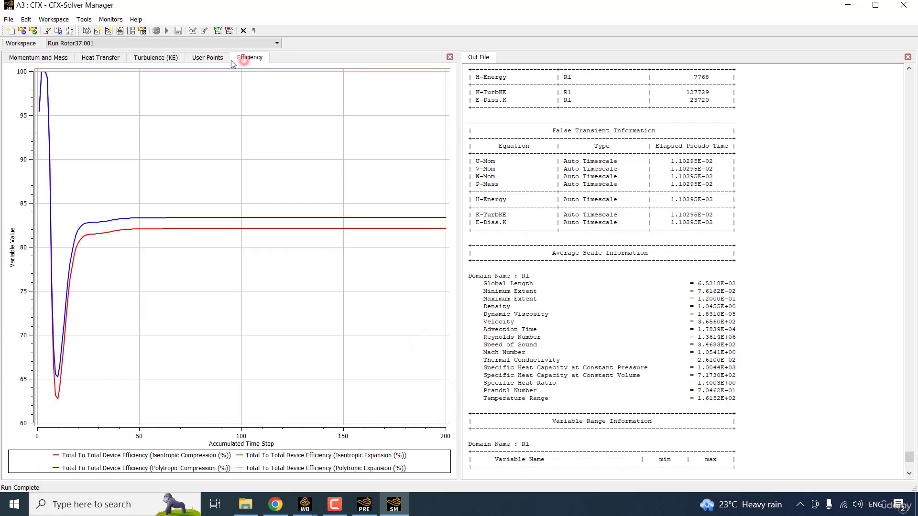
{"action": "left_click", "coordinate": [11, 57]}
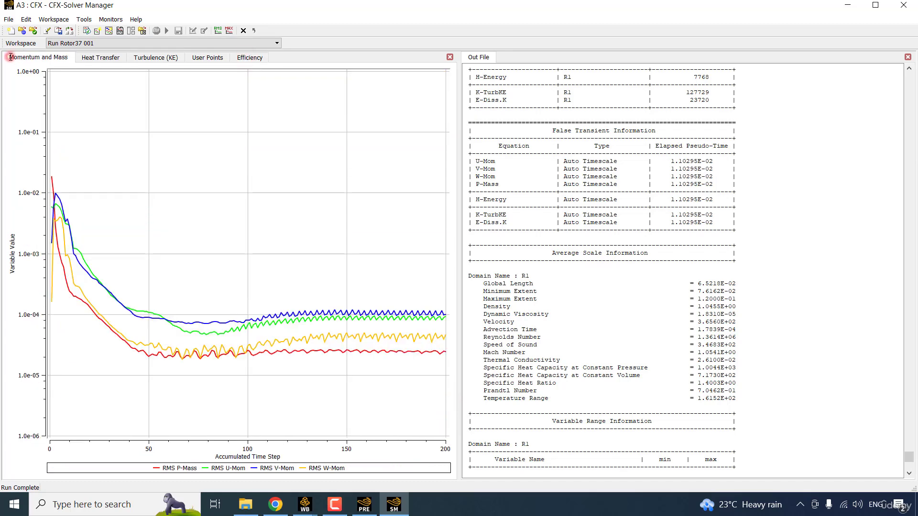
- Close the Solver Manager and open the results in CFD-Post
{"action": "left_click", "coordinate": [903, 8]}
{"action": "right_click", "coordinate": [167, 139]}
{"action": "left_click", "coordinate": [239, 142]}
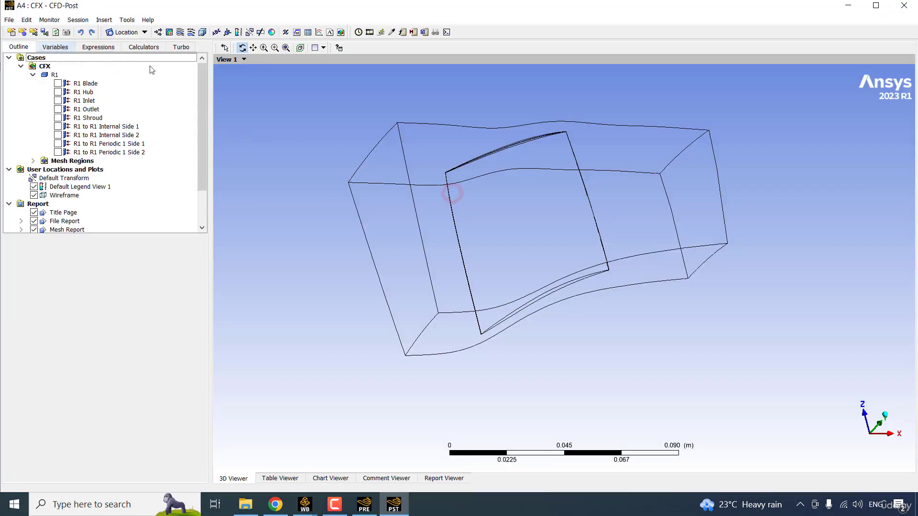
- Review the Mass Flow in, Mass Flow out, PR, TR and Eff expressions
{"action": "left_click", "coordinate": [98, 47]}
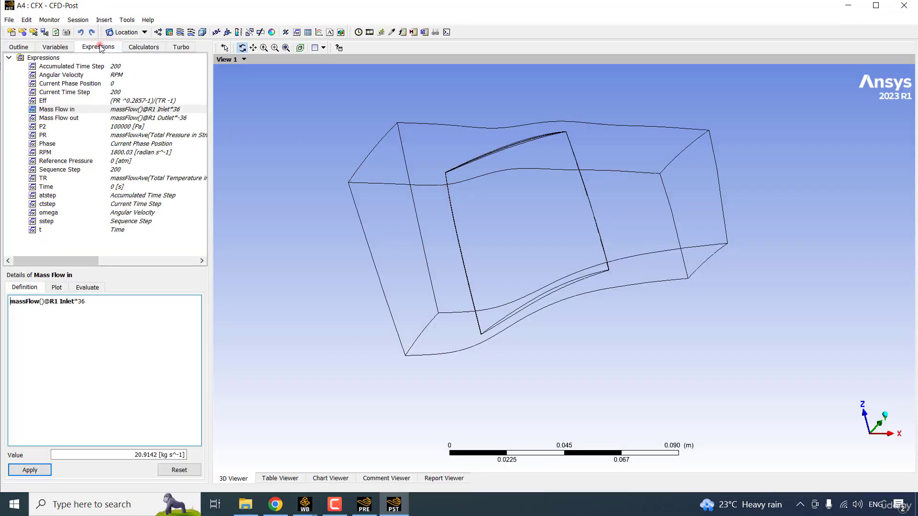
{"action": "left_click", "coordinate": [85, 111]}
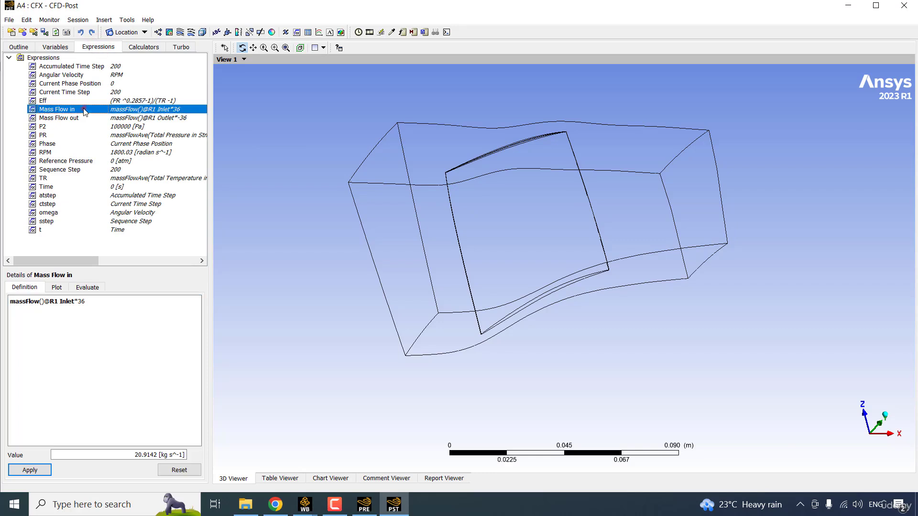
{"action": "left_click", "coordinate": [88, 118]}
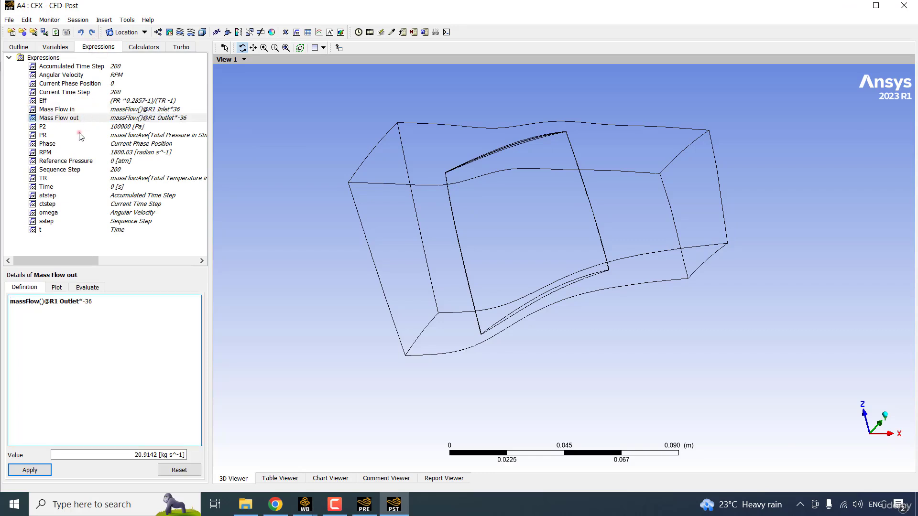
{"action": "left_click", "coordinate": [80, 133]}
{"action": "left_click", "coordinate": [73, 178]}
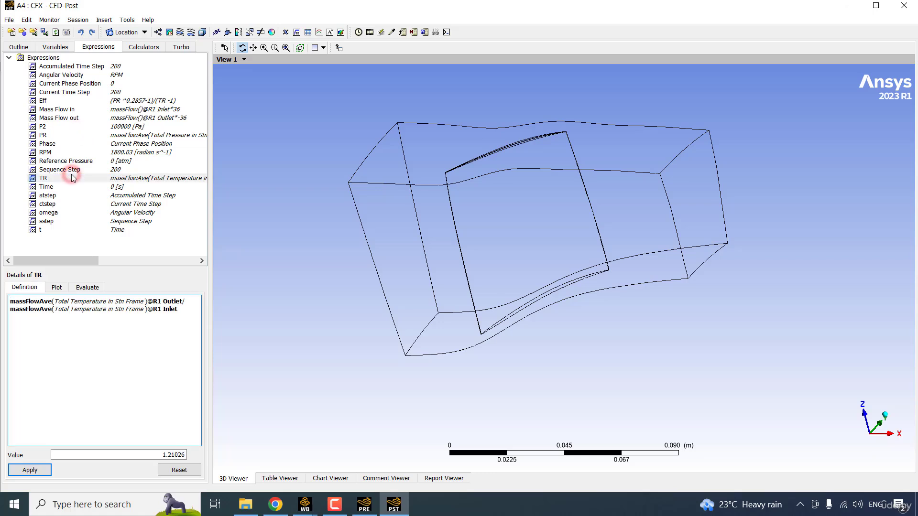
{"action": "left_click", "coordinate": [65, 100]}
{"action": "key", "text": "Down"}
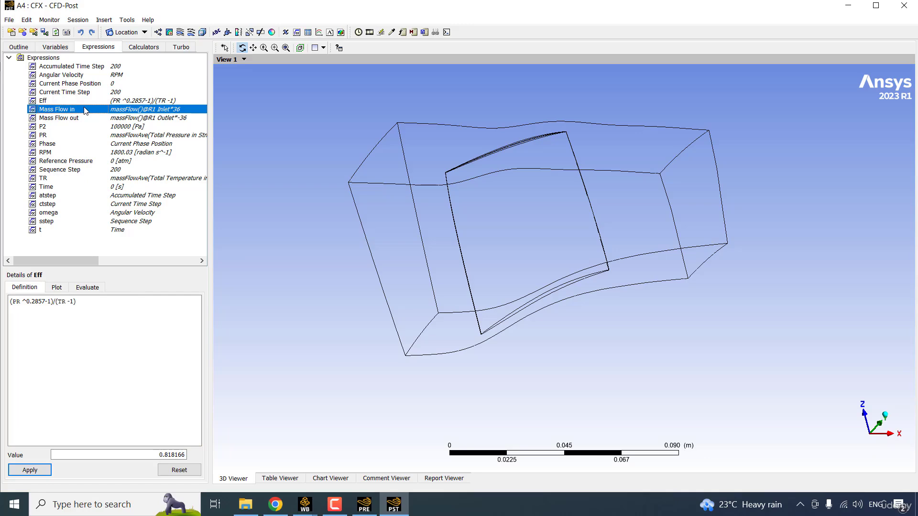
- Publish Mass Flow in and Mass Flow out as Workbench output parameters
{"action": "right_click", "coordinate": [84, 110]}
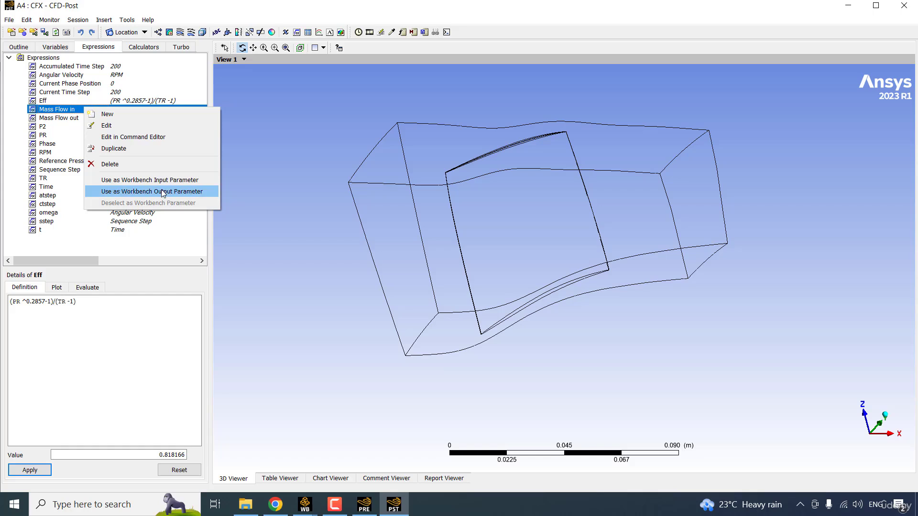
{"action": "left_click", "coordinate": [186, 192]}
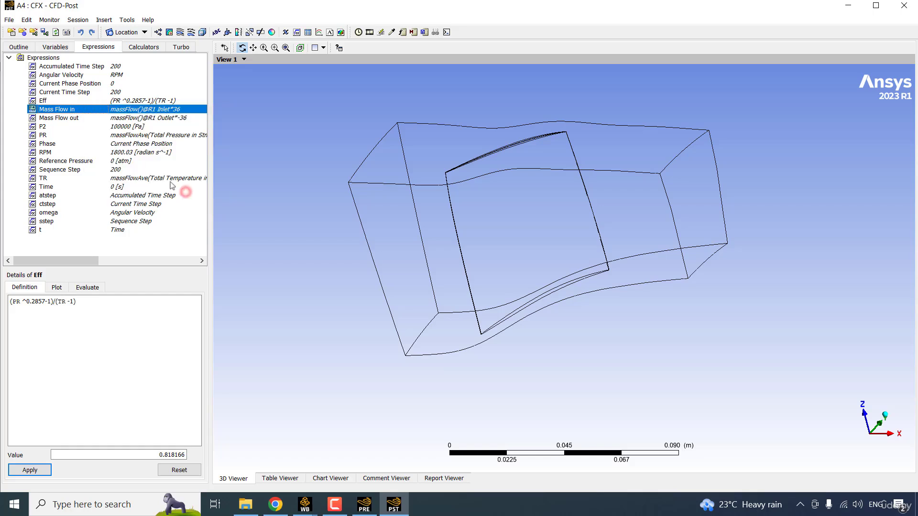
{"action": "right_click", "coordinate": [78, 119]}
{"action": "left_click", "coordinate": [133, 201]}
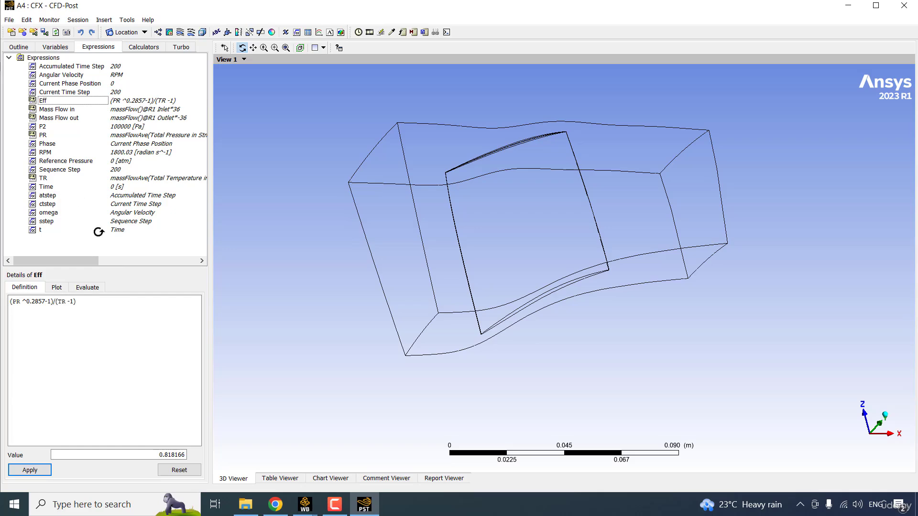
- Return to the R37_parametric Workbench project and open its Parameter Set
{"action": "mouse_move", "coordinate": [304, 500]}
{"action": "left_click", "coordinate": [276, 455]}
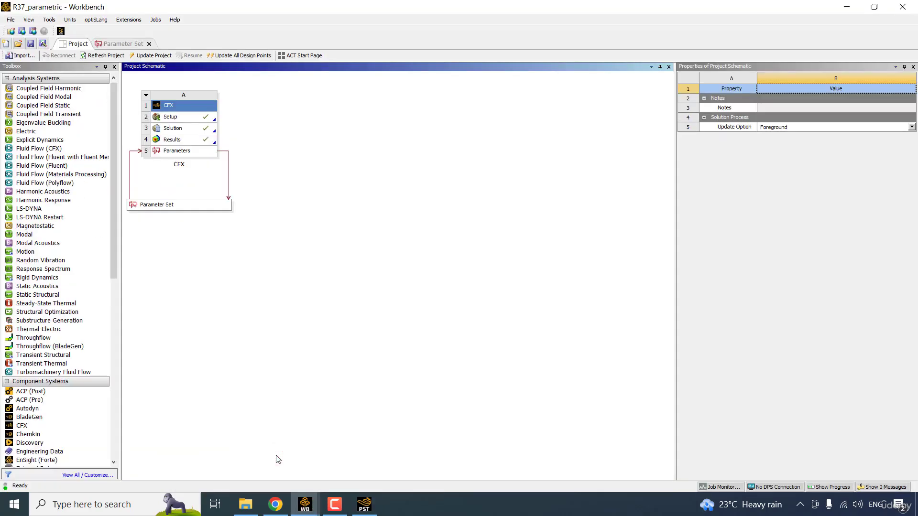
{"action": "double_click", "coordinate": [198, 206]}
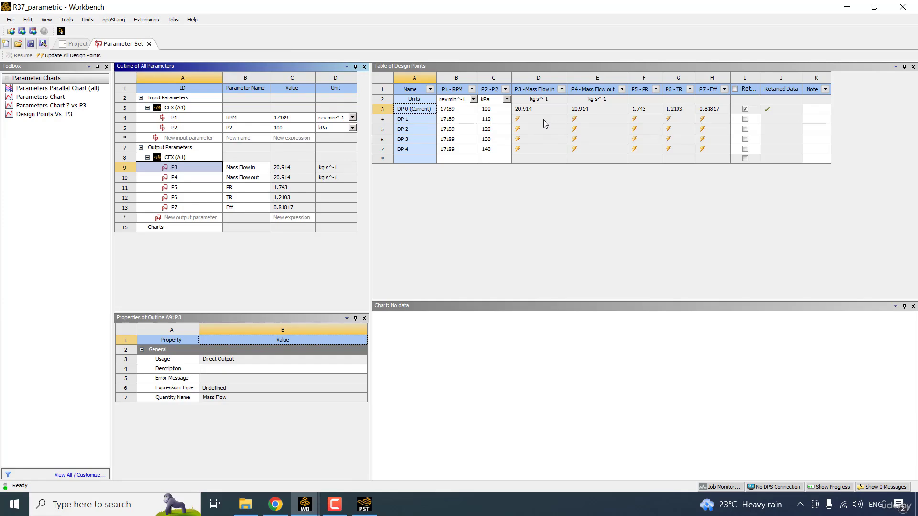
{"action": "left_click", "coordinate": [681, 186]}
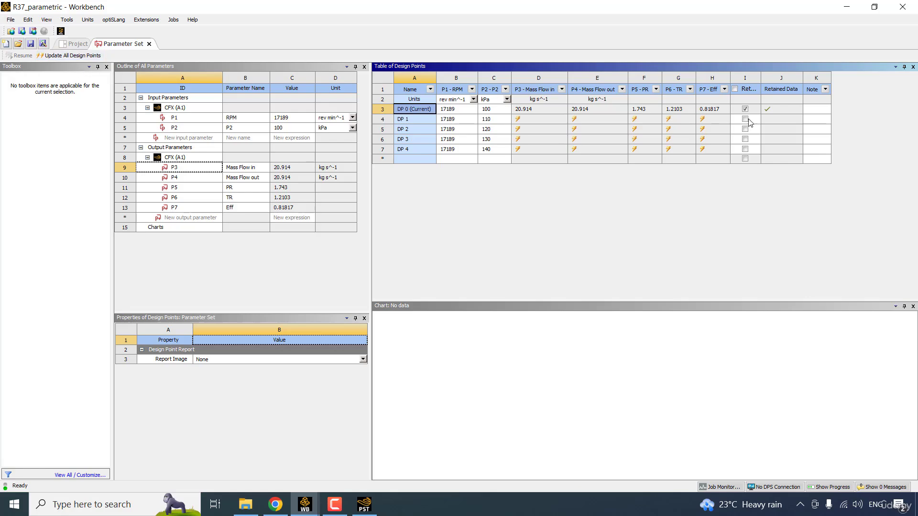
- Update all design points, confirming the prompt, so DP 1–DP 4 get results
{"action": "left_click", "coordinate": [72, 55]}
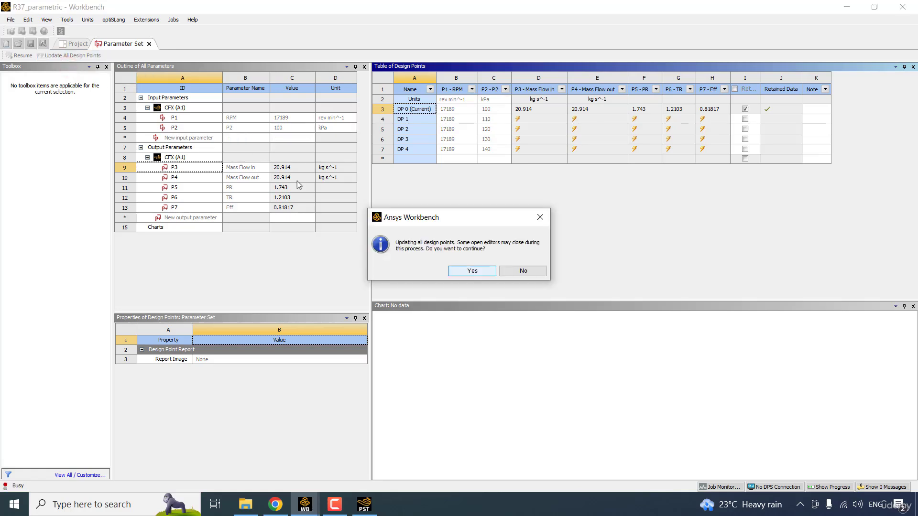
{"action": "left_click", "coordinate": [472, 270]}
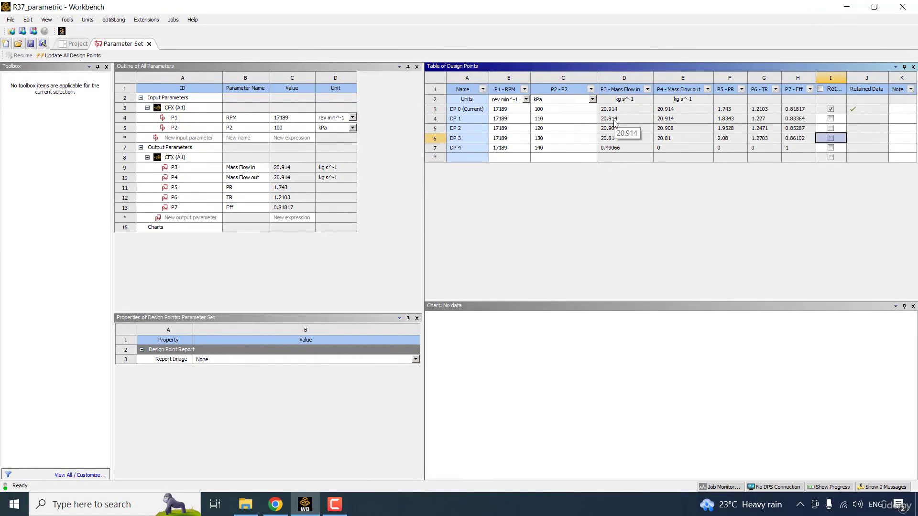
{"action": "left_click", "coordinate": [632, 207]}
- Add design points at P2 = 135, 137 and 138 kPa and check their mass flow results
{"action": "left_click", "coordinate": [549, 157]}
{"action": "type", "text": "135"}
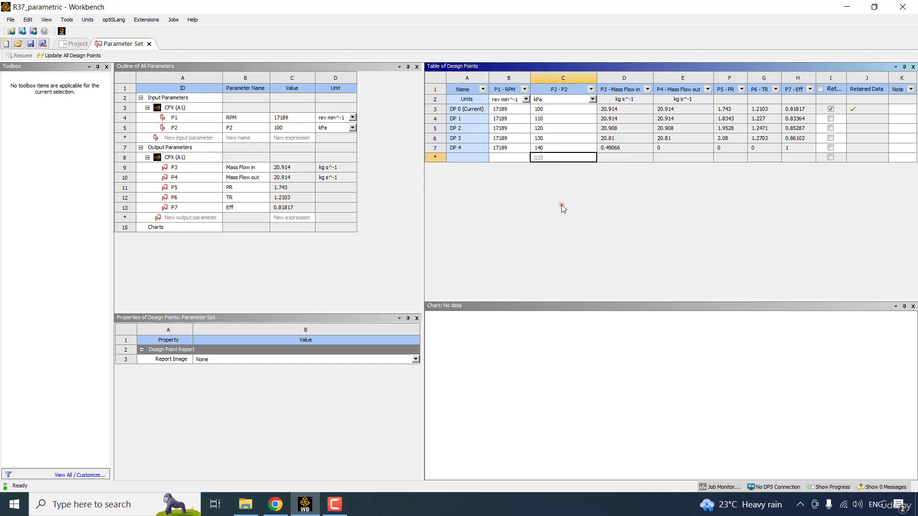
{"action": "key", "text": "Return"}
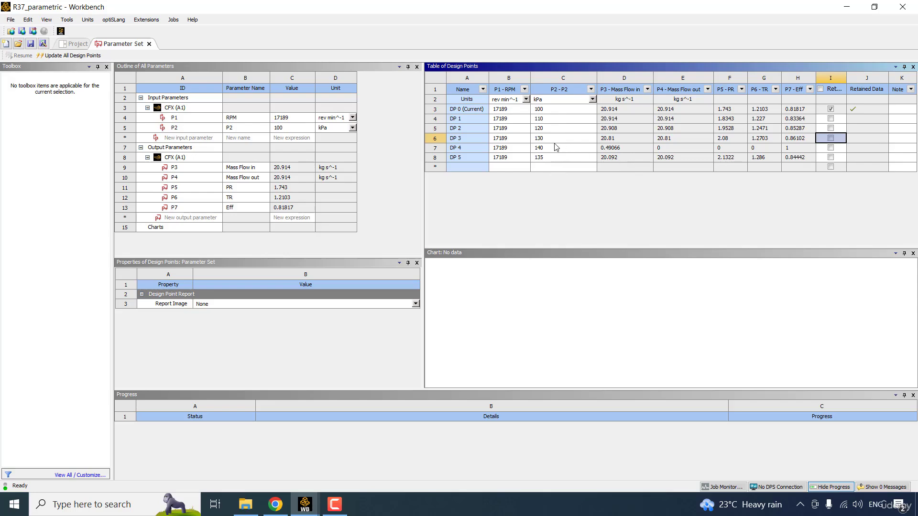
{"action": "left_click", "coordinate": [546, 167]}
{"action": "type", "text": "13"}
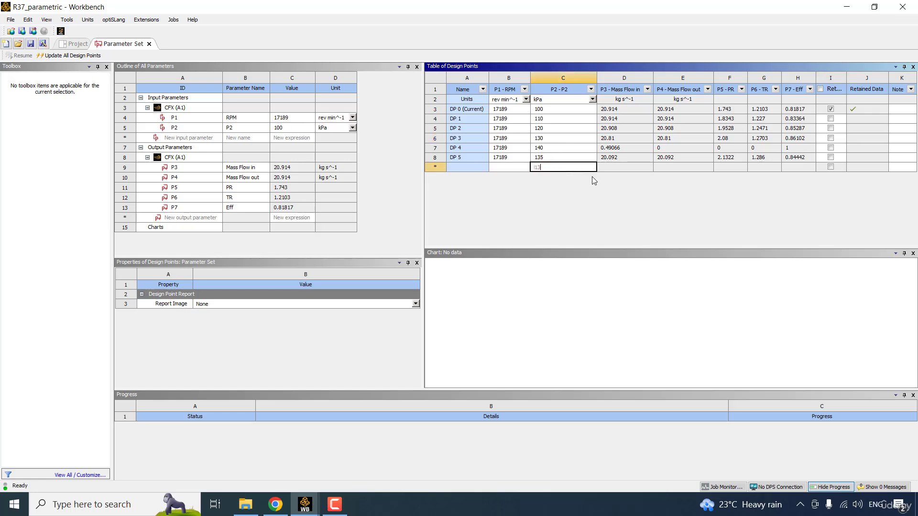
{"action": "type", "text": "7"}
{"action": "key", "text": "Return"}
{"action": "type", "text": "138"}
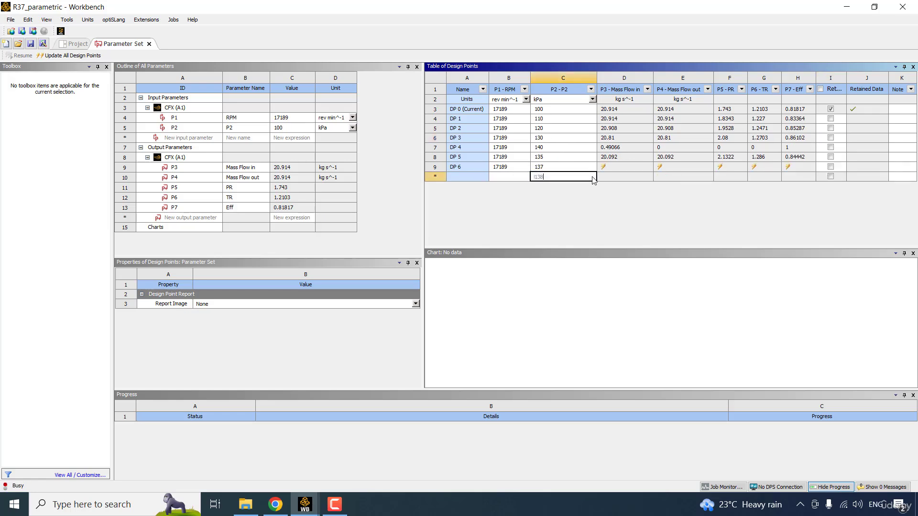
{"action": "key", "text": "Return"}
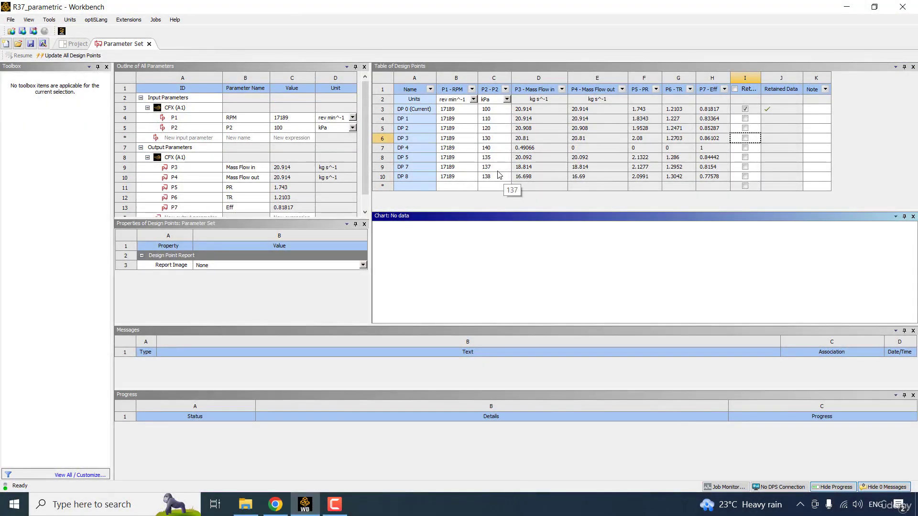
{"action": "left_click", "coordinate": [543, 177]}
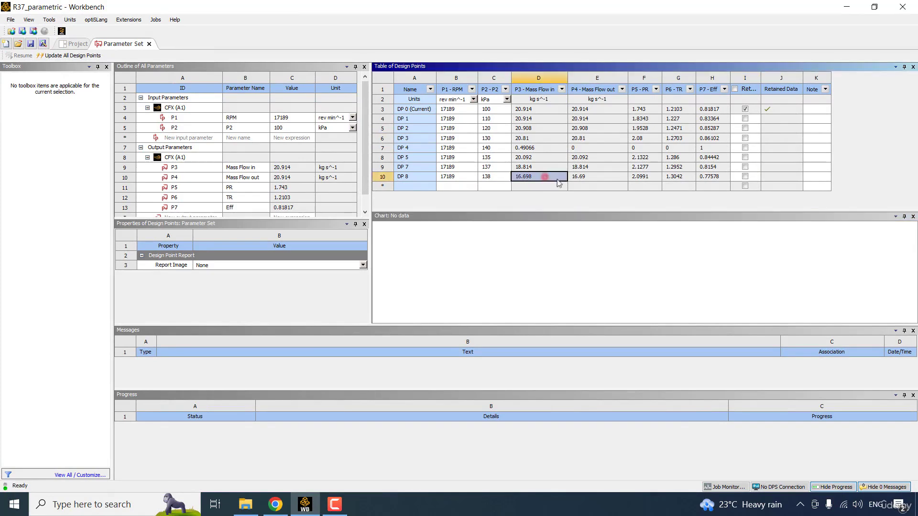
{"action": "left_click", "coordinate": [630, 191]}
- Sort design points by P2 ascending so 140 kPa DP 4 is last, and widen the outline
{"action": "left_click", "coordinate": [506, 90]}
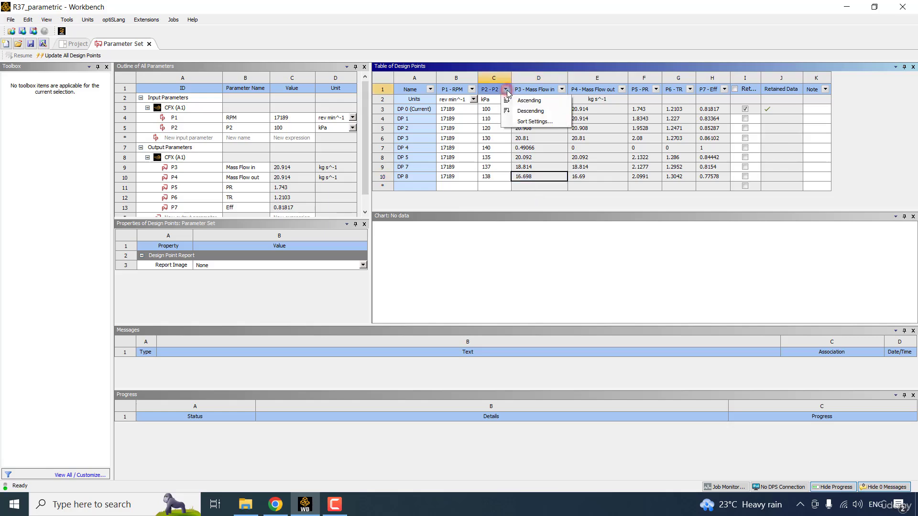
{"action": "left_click", "coordinate": [533, 101]}
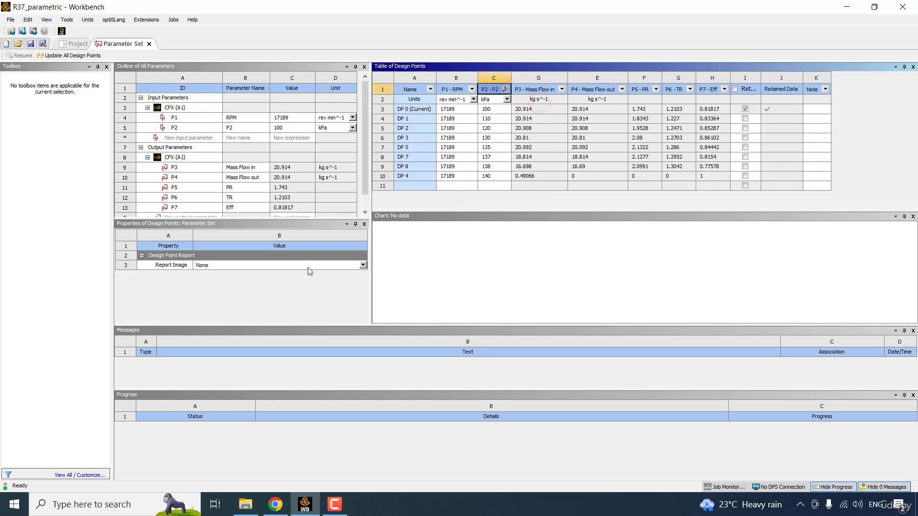
{"action": "left_click_drag", "start_coordinate": [370, 203], "coordinate": [440, 198]}
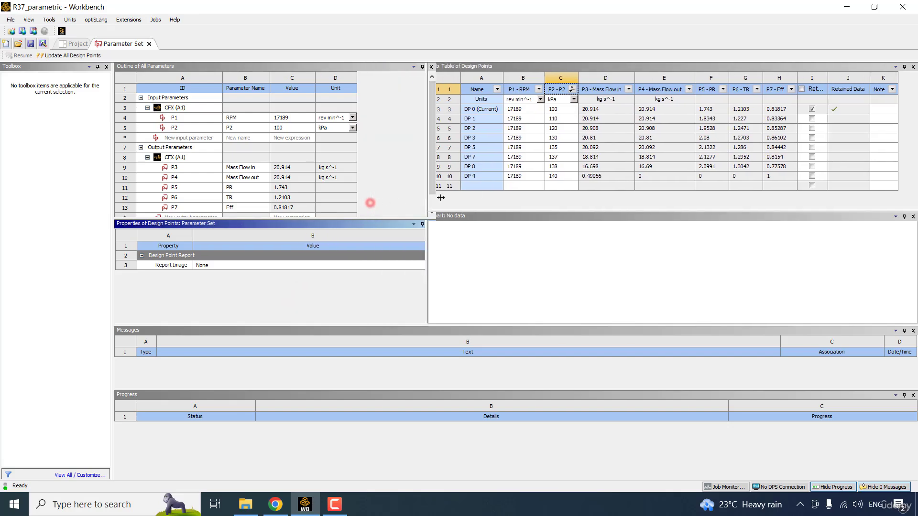
{"action": "left_click_drag", "start_coordinate": [434, 156], "coordinate": [433, 168]}
{"action": "left_click", "coordinate": [384, 201]}
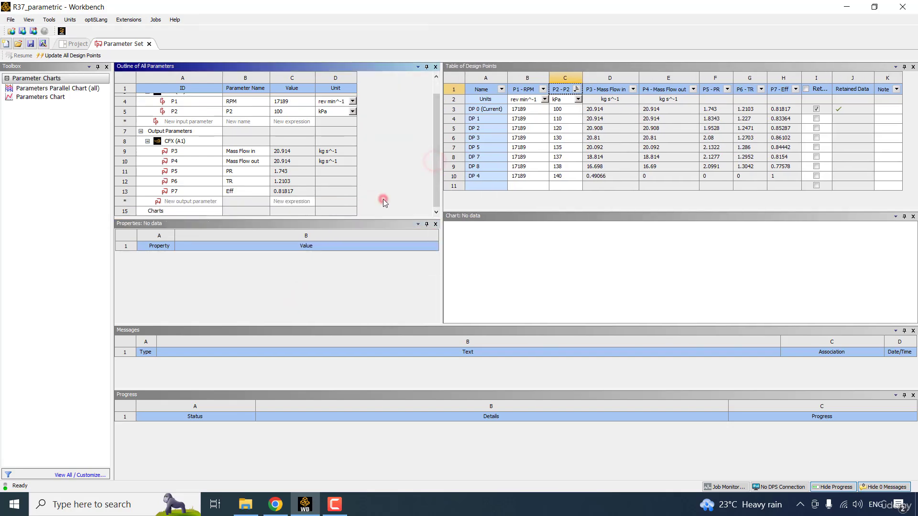
- Add a Parameters Chart and close the Messages and Progress panels
{"action": "left_click", "coordinate": [39, 100]}
{"action": "double_click", "coordinate": [39, 100]}
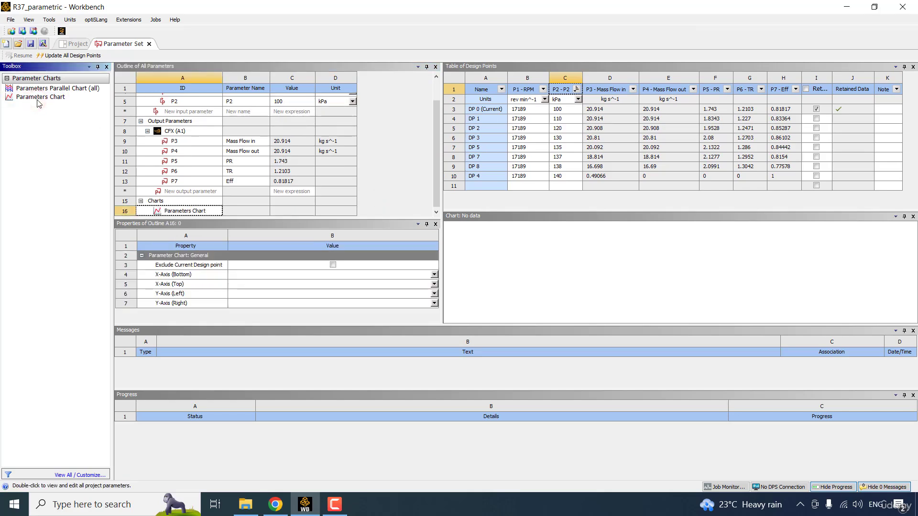
{"action": "left_click", "coordinate": [912, 330]}
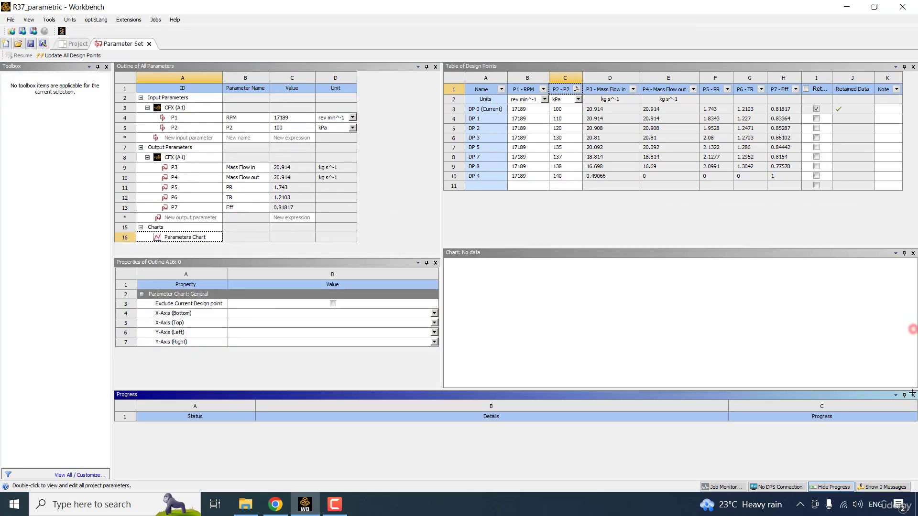
{"action": "left_click", "coordinate": [913, 396]}
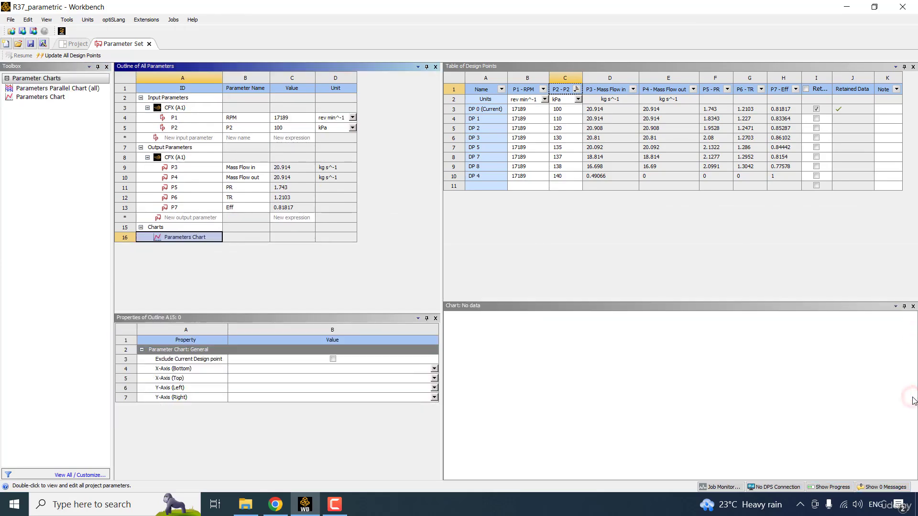
- Plot P5 - PR against P3 - Mass Flow in and enlarge the chart area
{"action": "left_click", "coordinate": [434, 369]}
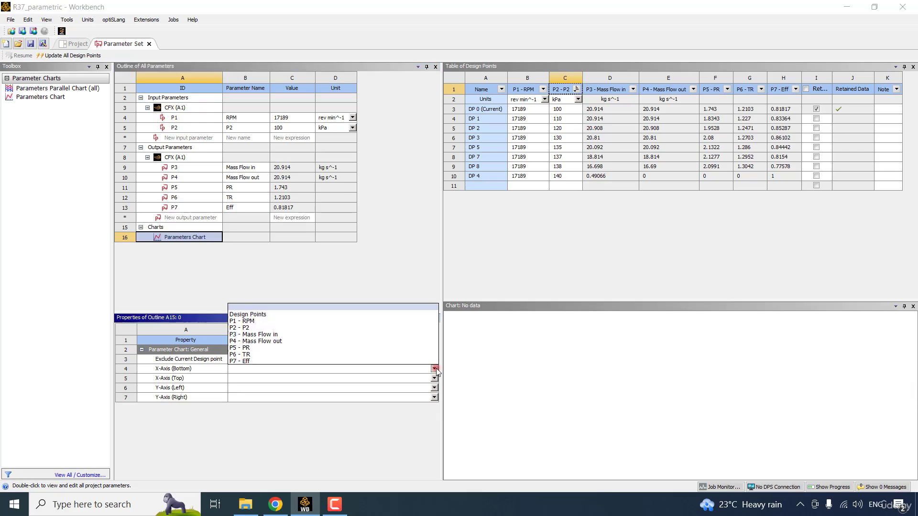
{"action": "left_click", "coordinate": [271, 334]}
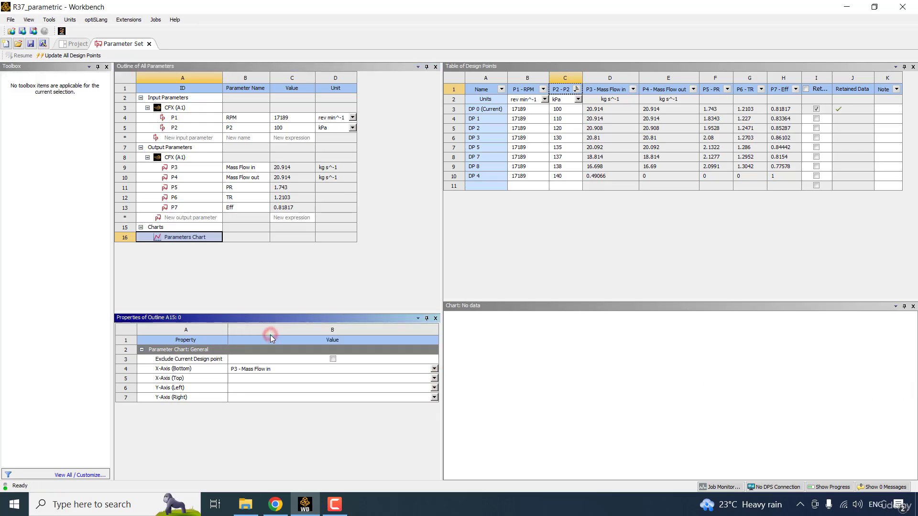
{"action": "left_click", "coordinate": [434, 387]}
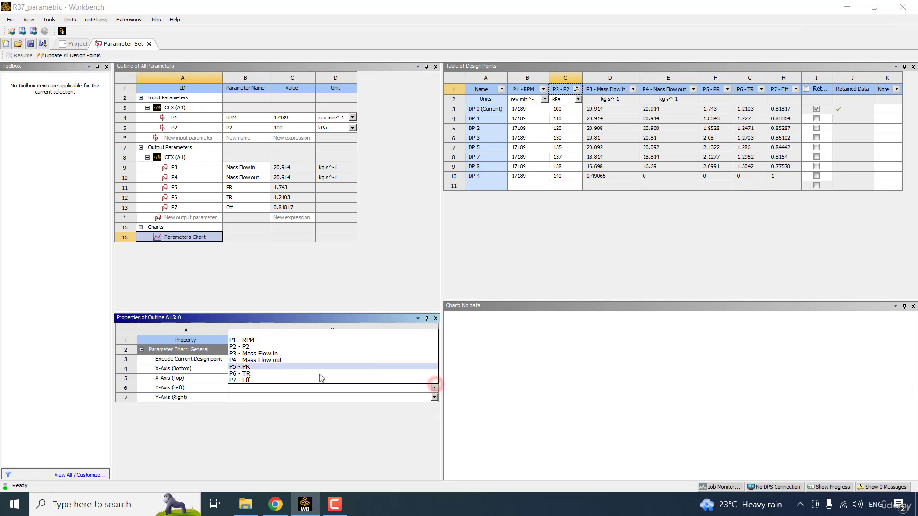
{"action": "left_click", "coordinate": [267, 373]}
{"action": "left_click", "coordinate": [333, 275]}
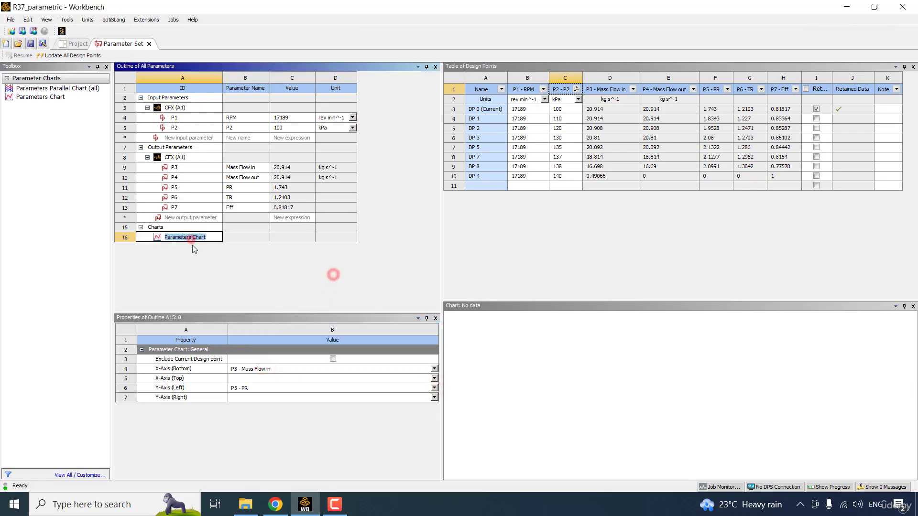
{"action": "left_click", "coordinate": [191, 238]}
{"action": "left_click", "coordinate": [193, 271]}
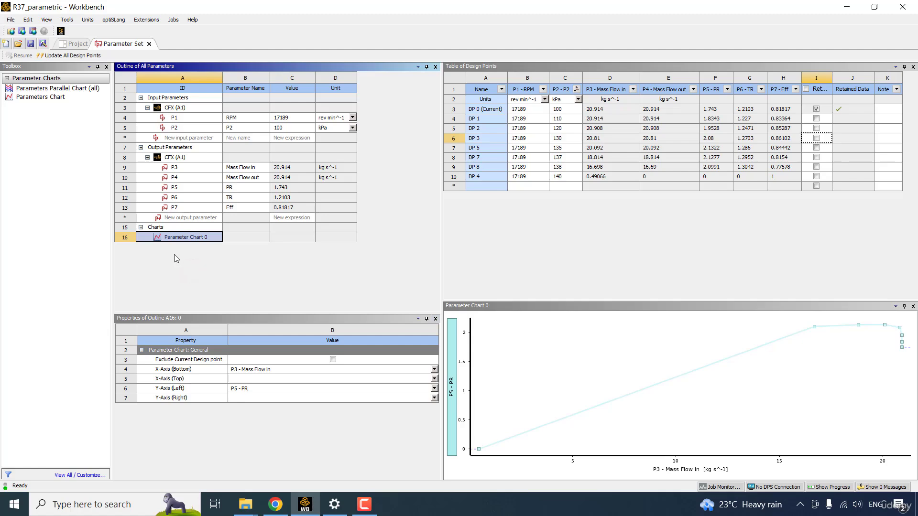
{"action": "left_click_drag", "start_coordinate": [716, 300], "coordinate": [719, 256]}
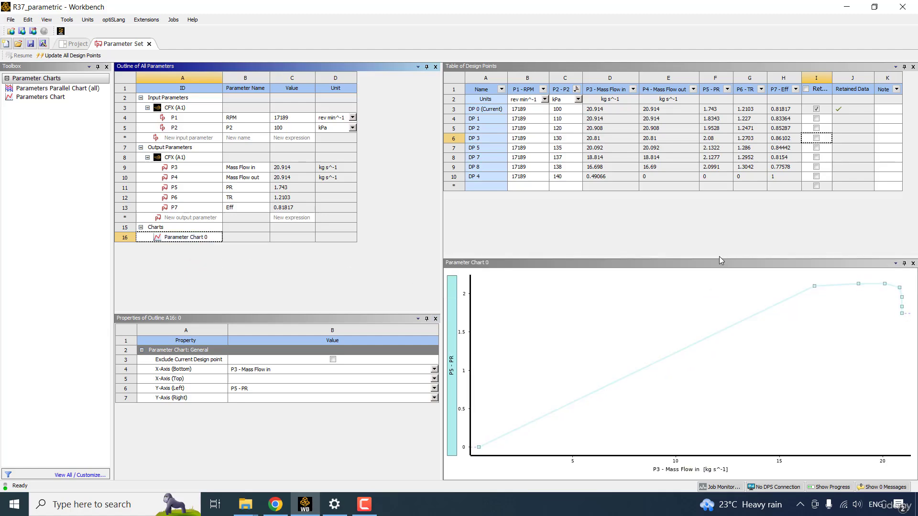
{"action": "left_click", "coordinate": [478, 447]}
- Delete the failed 140 kPa DP 4 and inspect the rescaled chart's remaining points
{"action": "left_click", "coordinate": [455, 177]}
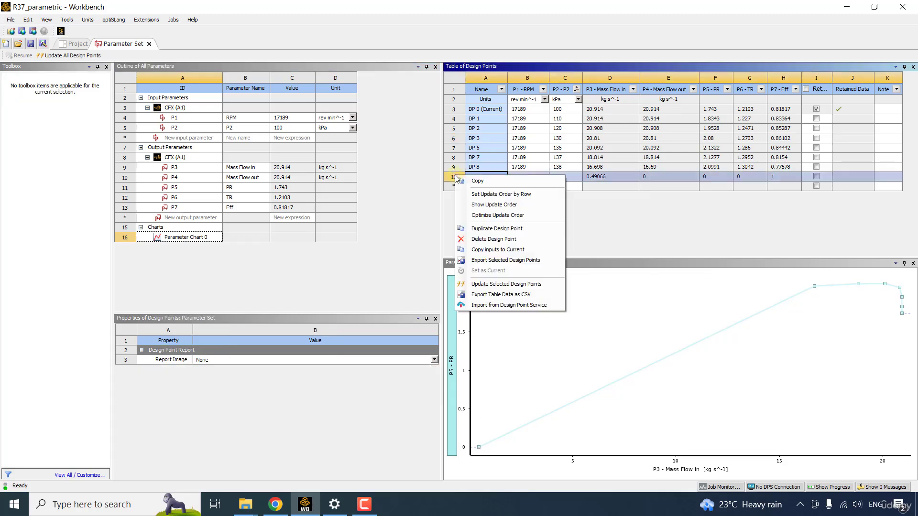
{"action": "left_click", "coordinate": [511, 239]}
{"action": "left_click", "coordinate": [751, 352]}
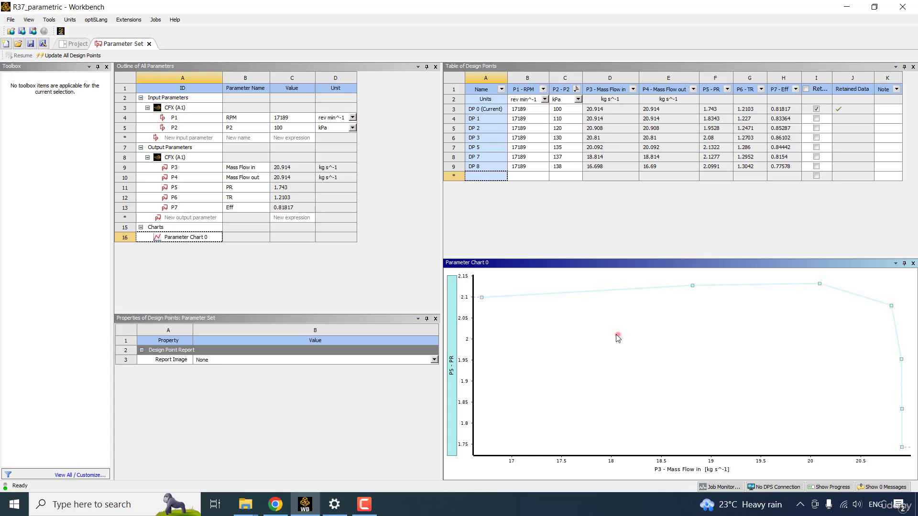
{"action": "mouse_move", "coordinate": [482, 299]}
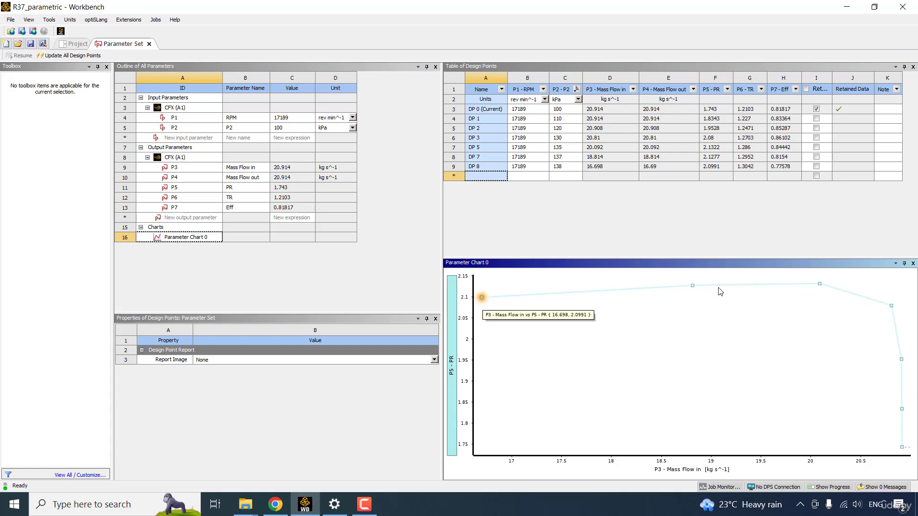
{"action": "left_click", "coordinate": [578, 224]}
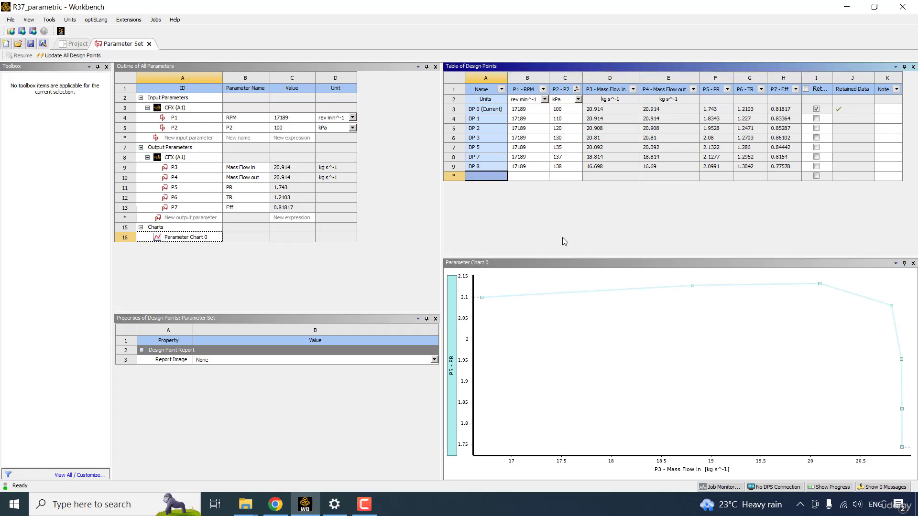
{"action": "left_click", "coordinate": [490, 300]}
- Open the CFX setup's Solver Control settings
{"action": "left_click", "coordinate": [77, 44]}
{"action": "left_click", "coordinate": [186, 117]}
{"action": "double_click", "coordinate": [186, 117]}
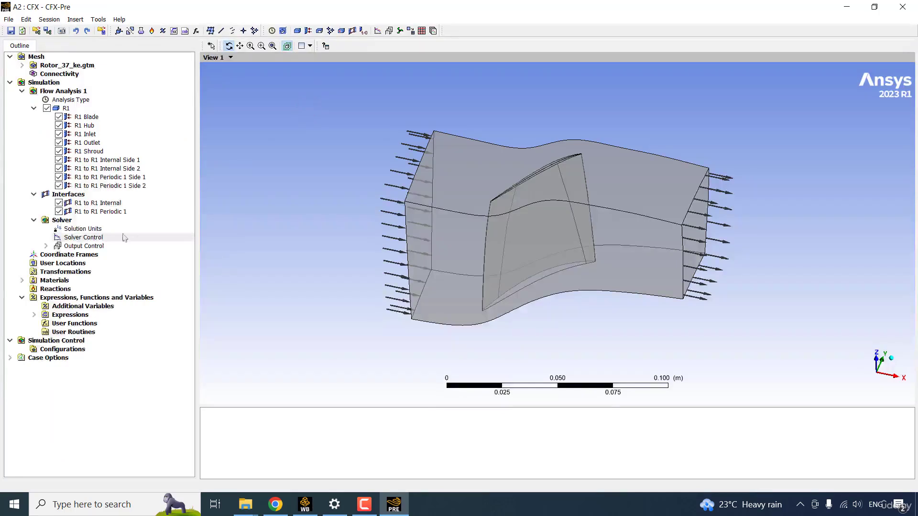
{"action": "double_click", "coordinate": [83, 237]}
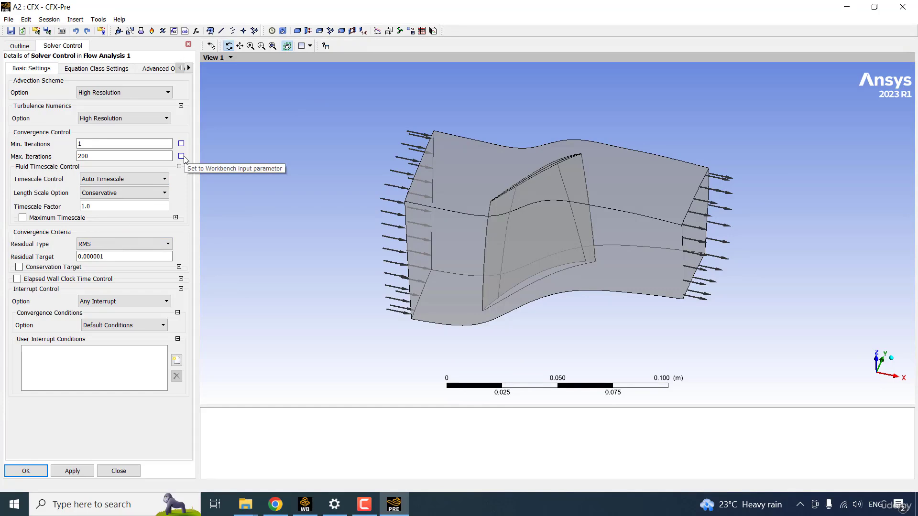
- Make Max. Iterations (200) an input parameter named 'Maximum Number of Iterations'
{"action": "left_click", "coordinate": [181, 156]}
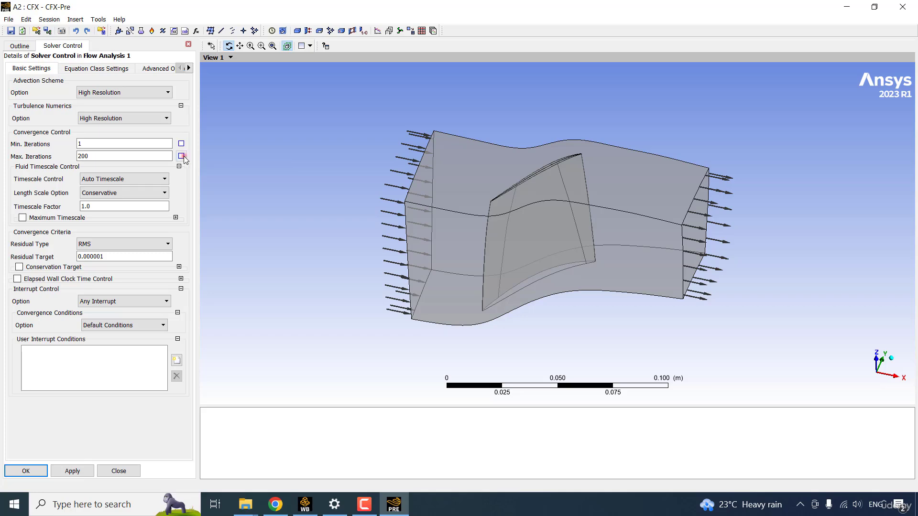
{"action": "left_click_drag", "start_coordinate": [308, 198], "coordinate": [393, 199]}
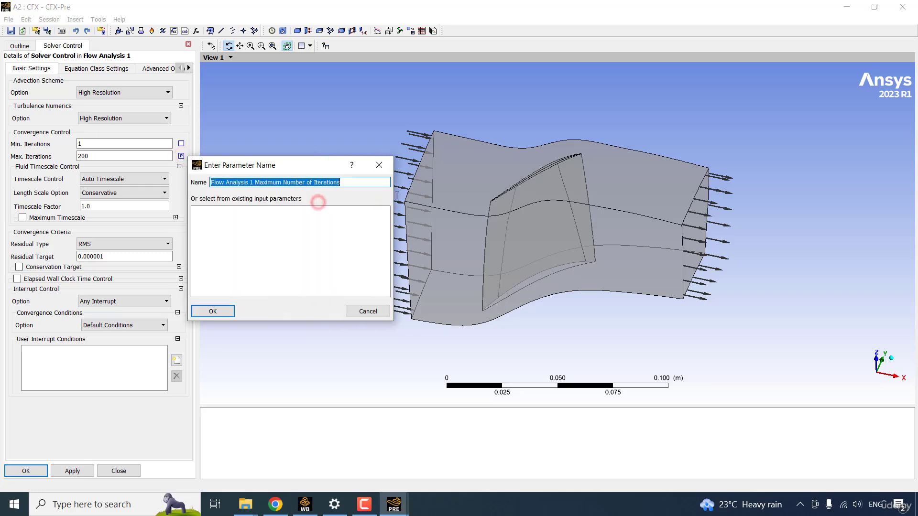
{"action": "left_click", "coordinate": [257, 182]}
{"action": "key", "text": "shift+Home"}
{"action": "key", "text": "BackSpace"}
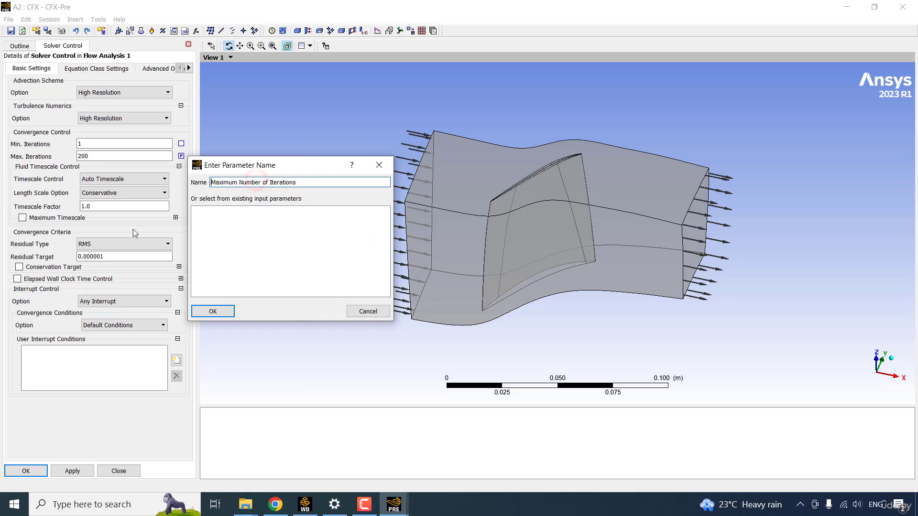
{"action": "left_click", "coordinate": [213, 311]}
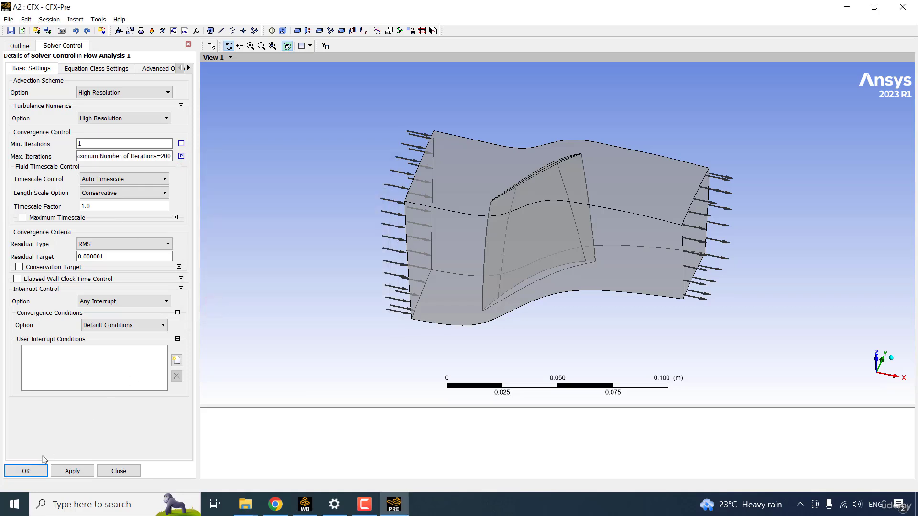
{"action": "left_click", "coordinate": [28, 472]}
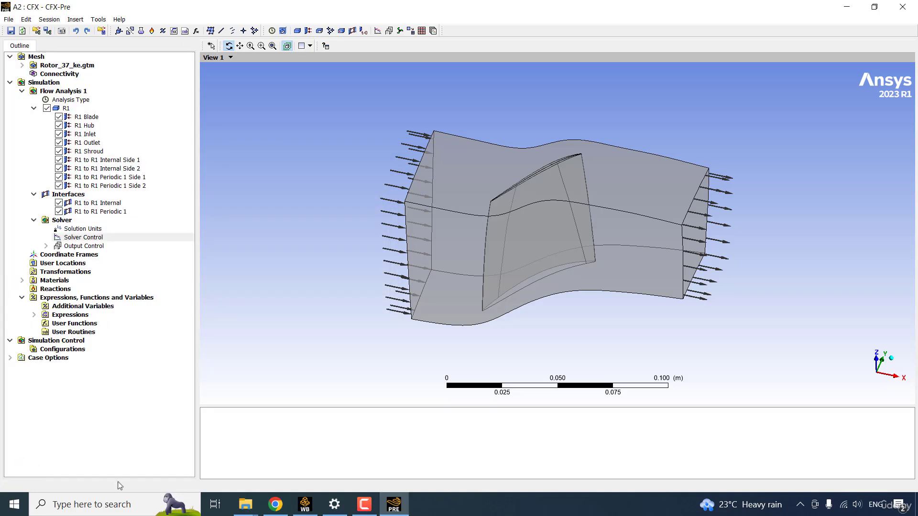
{"action": "left_click", "coordinate": [308, 511]}
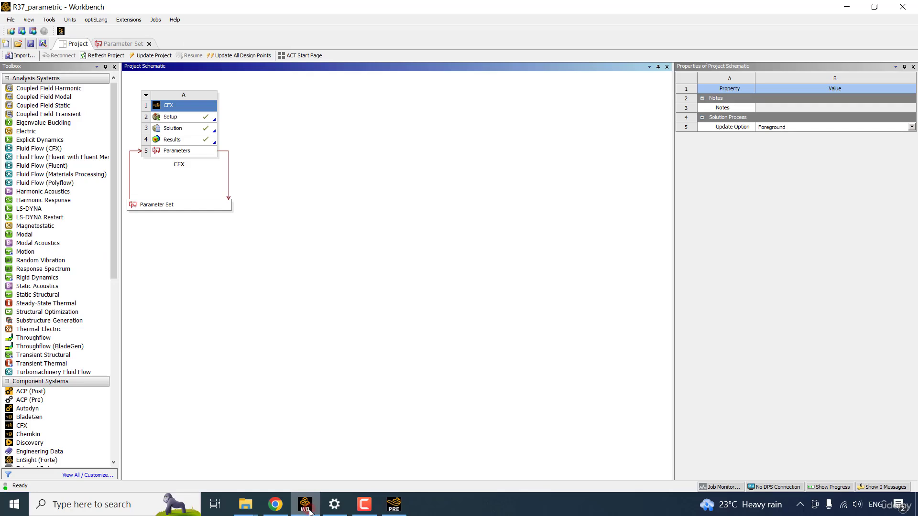
- Set maximum iterations (P8) to 1000 for DP 7 and DP 8
{"action": "left_click", "coordinate": [110, 47]}
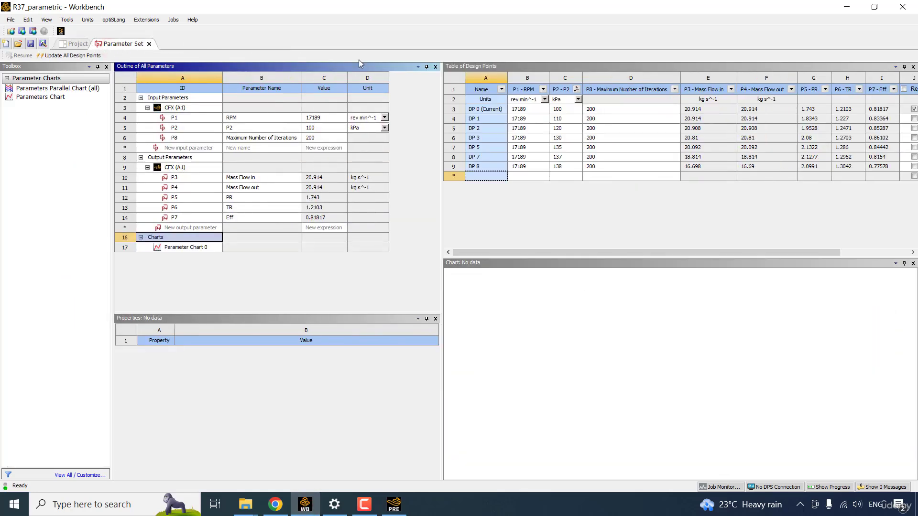
{"action": "left_click", "coordinate": [681, 77]}
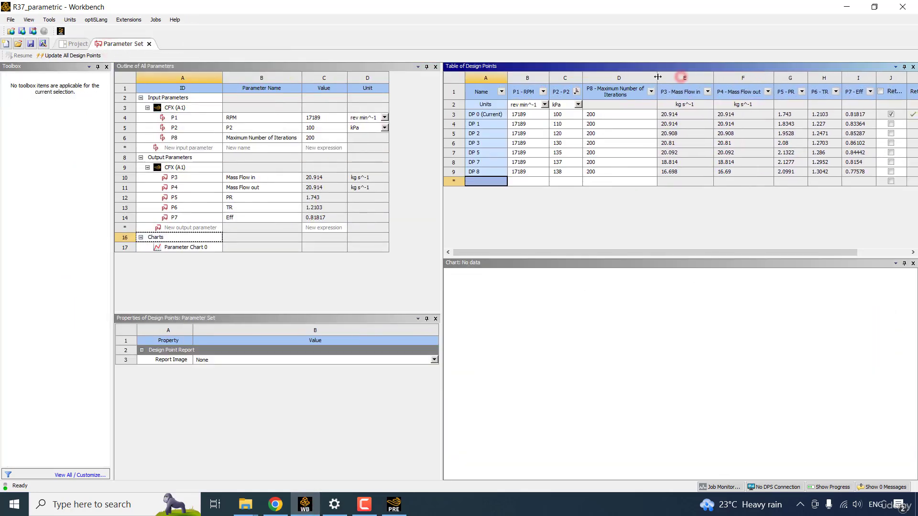
{"action": "left_click", "coordinate": [610, 163]}
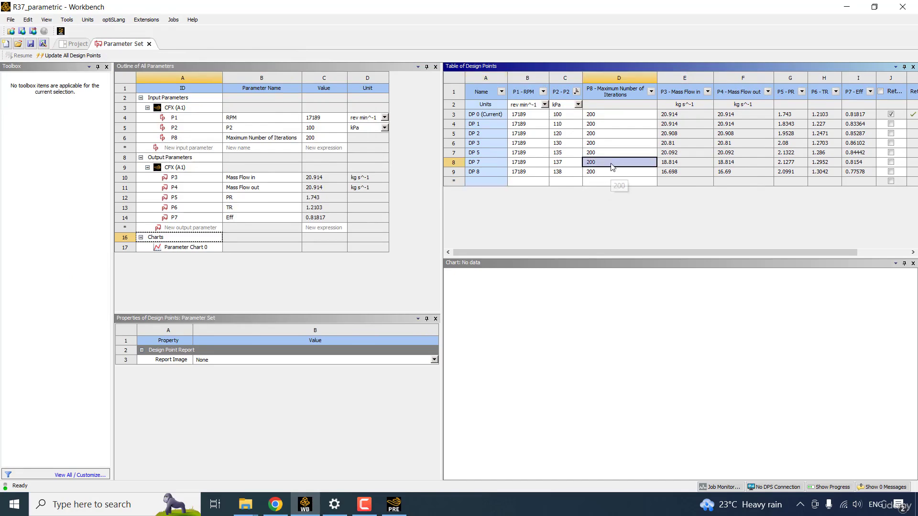
{"action": "left_click", "coordinate": [612, 164]}
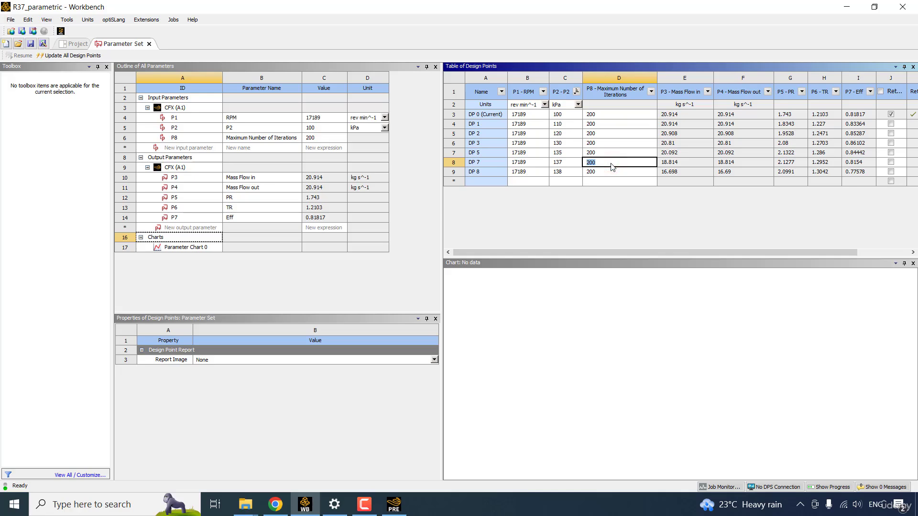
{"action": "type", "text": "1000"}
{"action": "key", "text": "Return"}
{"action": "type", "text": "1000"}
{"action": "key", "text": "Return"}
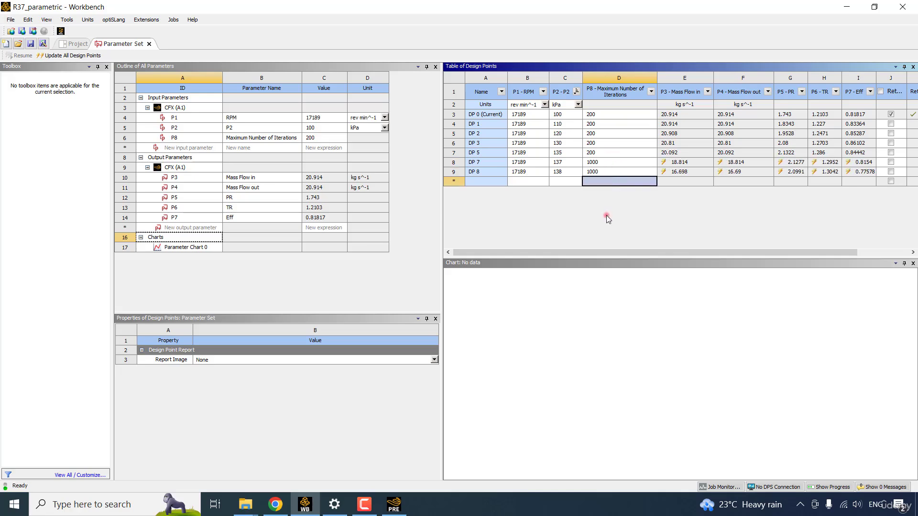
{"action": "left_click", "coordinate": [623, 231]}
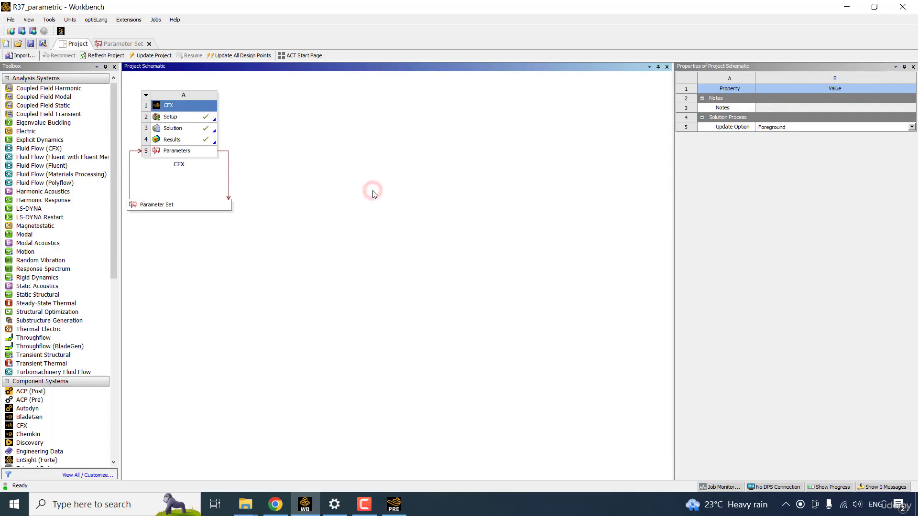
- Add a standalone Geometry system B to the project schematic
{"action": "left_click_drag", "start_coordinate": [113, 267], "coordinate": [119, 332]}
{"action": "left_click", "coordinate": [42, 378]}
{"action": "left_click_drag", "start_coordinate": [42, 378], "coordinate": [301, 130]}
{"action": "left_click", "coordinate": [307, 196]}
- Create a new DesignModeler geometry for B2 and select the ZXPlane
{"action": "left_click", "coordinate": [280, 116]}
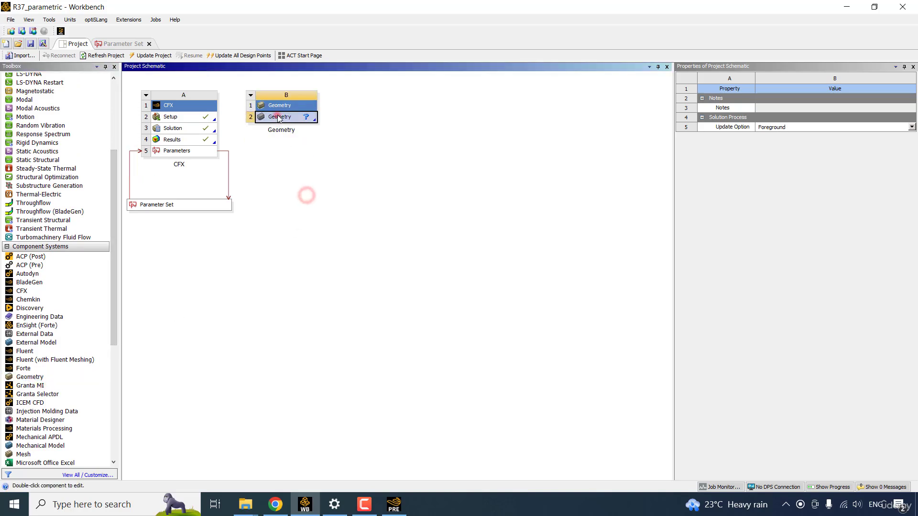
{"action": "right_click", "coordinate": [279, 117]}
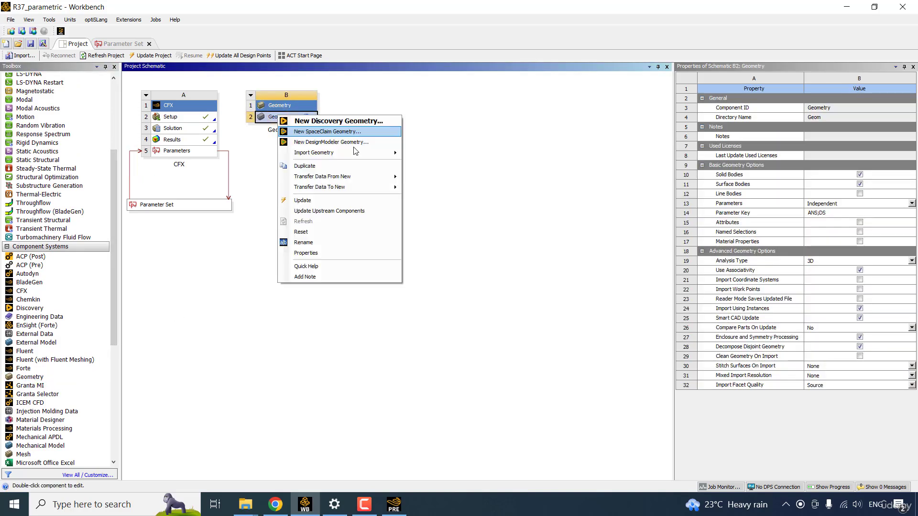
{"action": "left_click", "coordinate": [352, 142]}
{"action": "left_click", "coordinate": [64, 168]}
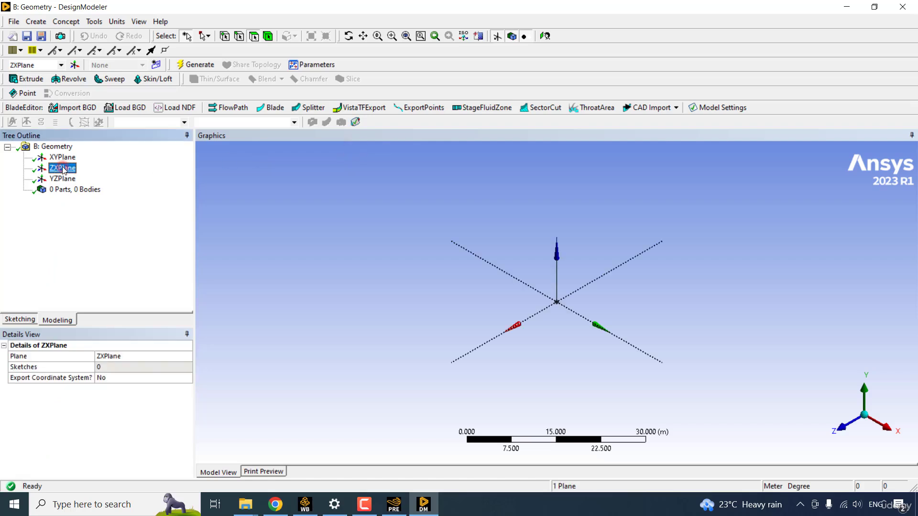
- Enter sketching mode and view the ZX plane face-on
{"action": "left_click", "coordinate": [22, 320]}
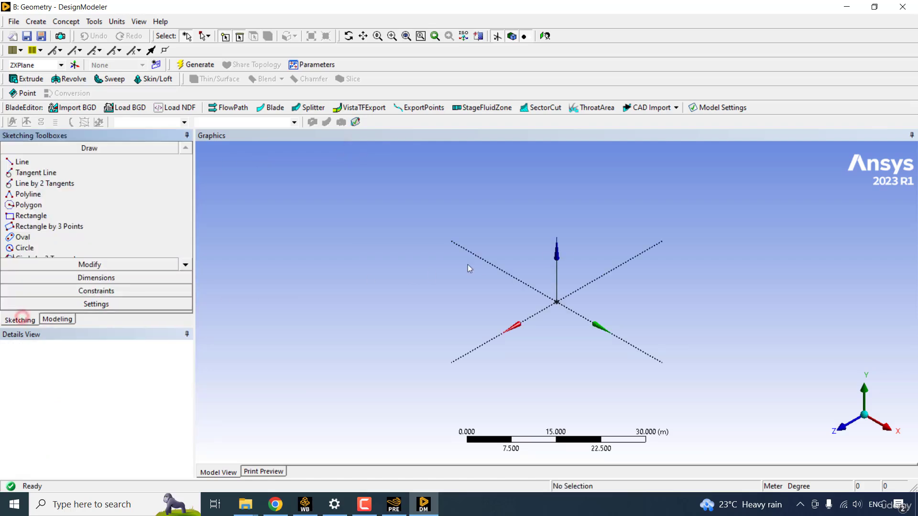
{"action": "right_click", "coordinate": [570, 249]}
{"action": "left_click", "coordinate": [616, 370]}
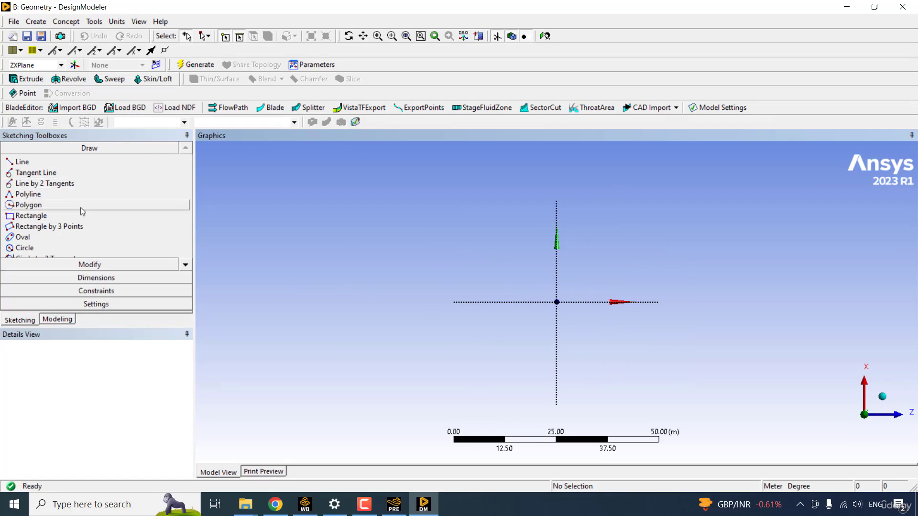
- Draw a closed five-edge polyline profile starting on the vertical axis
{"action": "left_click", "coordinate": [37, 191]}
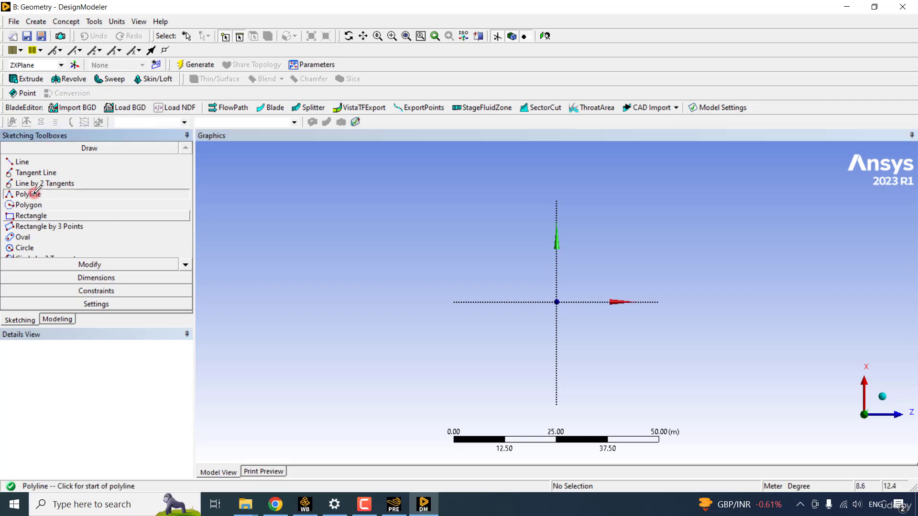
{"action": "left_click", "coordinate": [557, 236]}
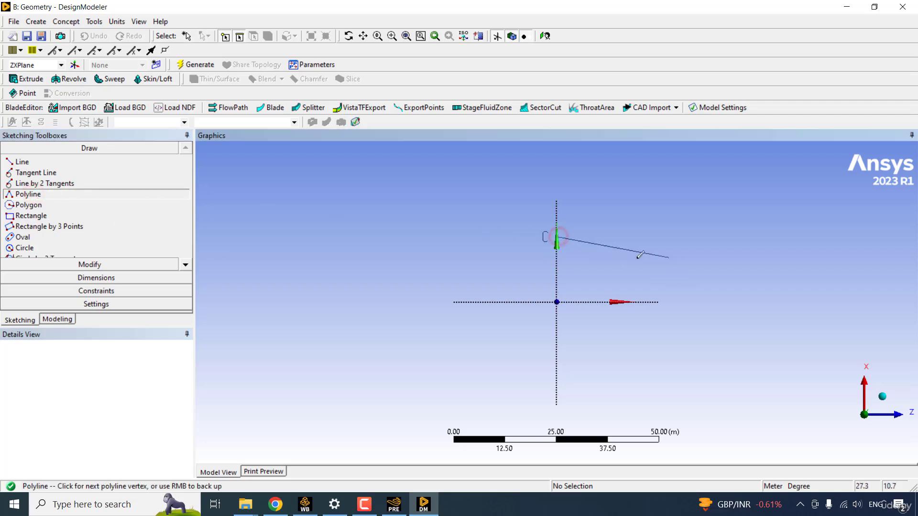
{"action": "left_click", "coordinate": [652, 258]}
{"action": "left_click", "coordinate": [852, 207]}
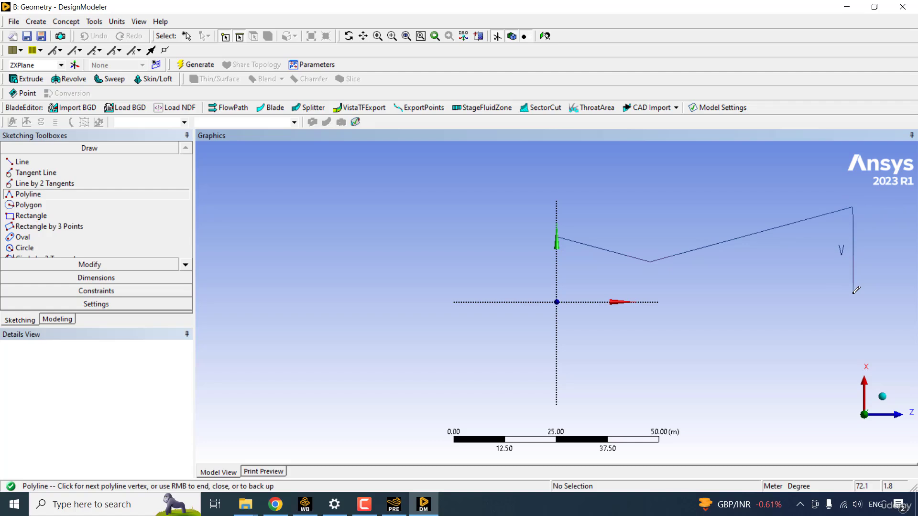
{"action": "left_click", "coordinate": [853, 292]}
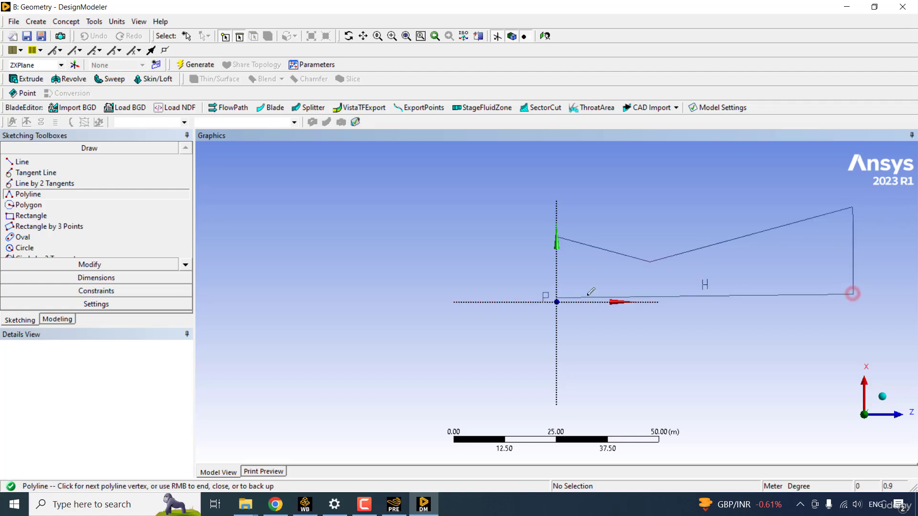
{"action": "left_click", "coordinate": [555, 296]}
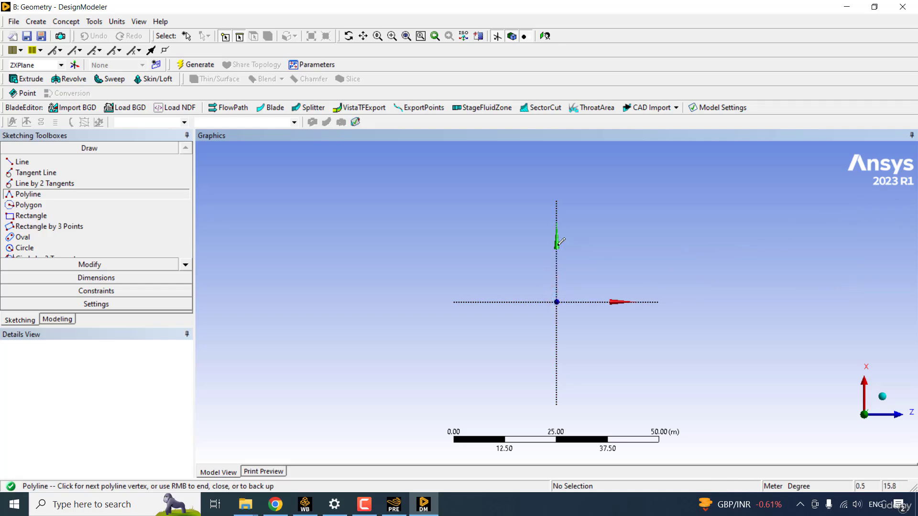
{"action": "right_click", "coordinate": [566, 222]}
{"action": "left_click", "coordinate": [601, 243]}
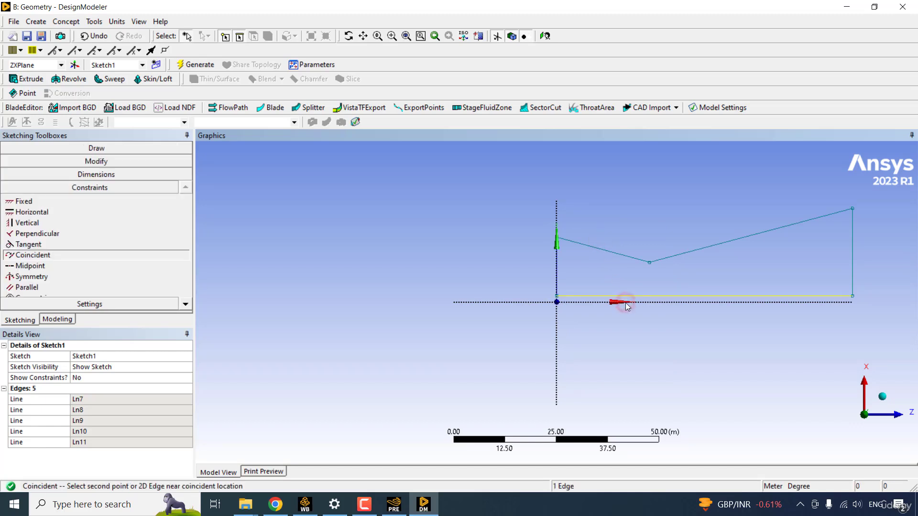
- Make the sketch's bottom edge coincident with the horizontal axis
{"action": "left_click", "coordinate": [51, 256]}
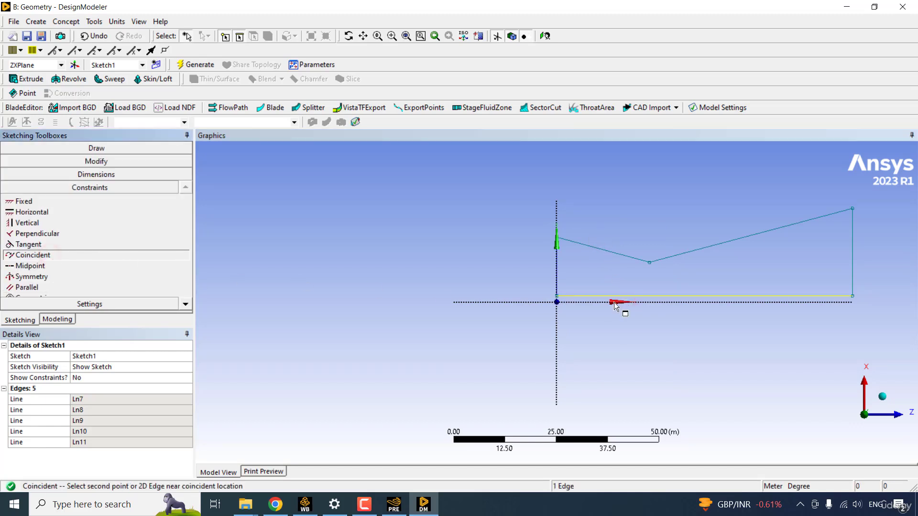
{"action": "left_click", "coordinate": [647, 295]}
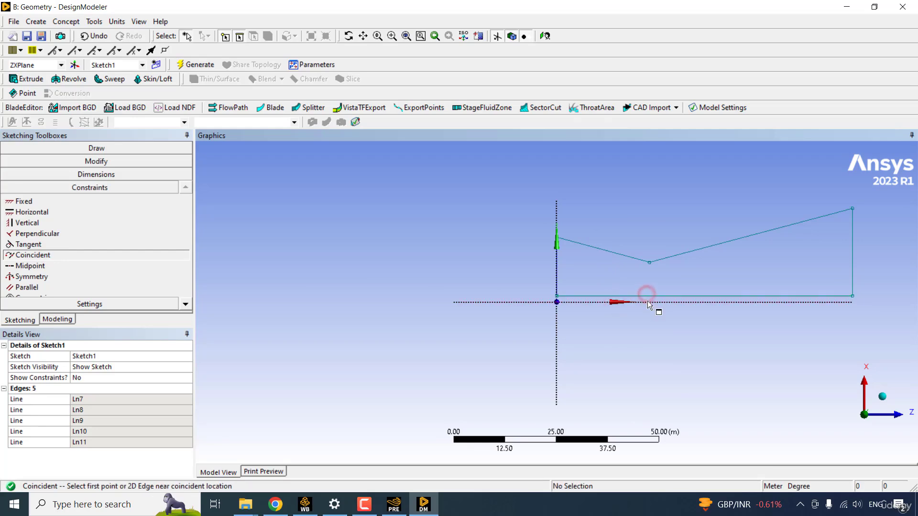
{"action": "left_click", "coordinate": [649, 300]}
{"action": "left_click", "coordinate": [650, 296]}
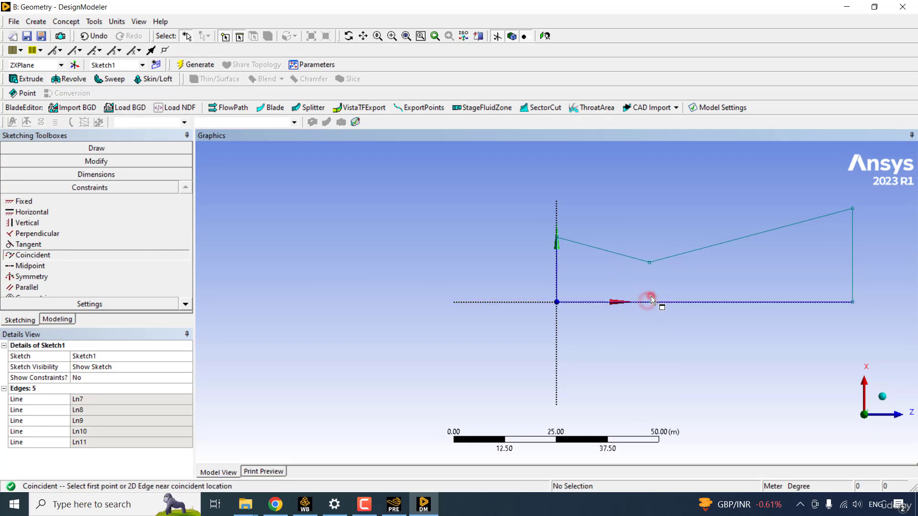
{"action": "left_click", "coordinate": [446, 240]}
- Dimension the middle vertex to the bottom edge as L1 and set it to 10 m
{"action": "left_click", "coordinate": [108, 175]}
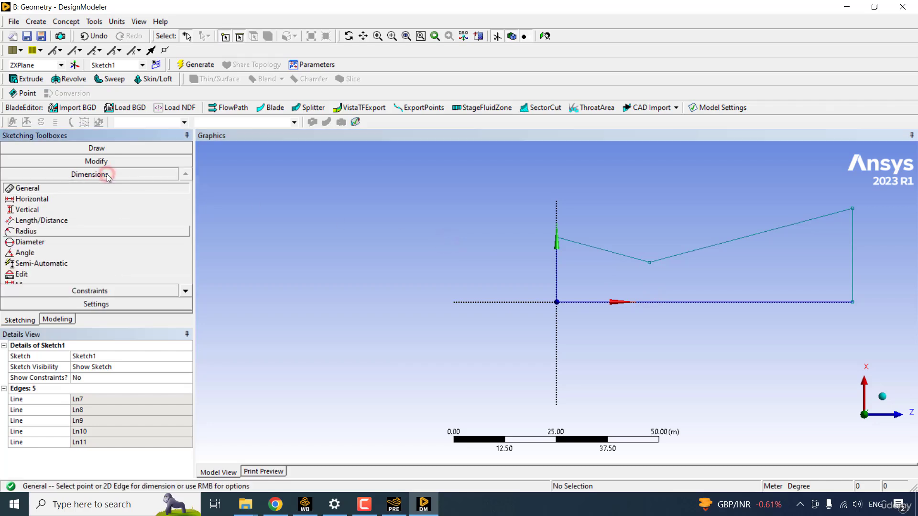
{"action": "left_click", "coordinate": [44, 222]}
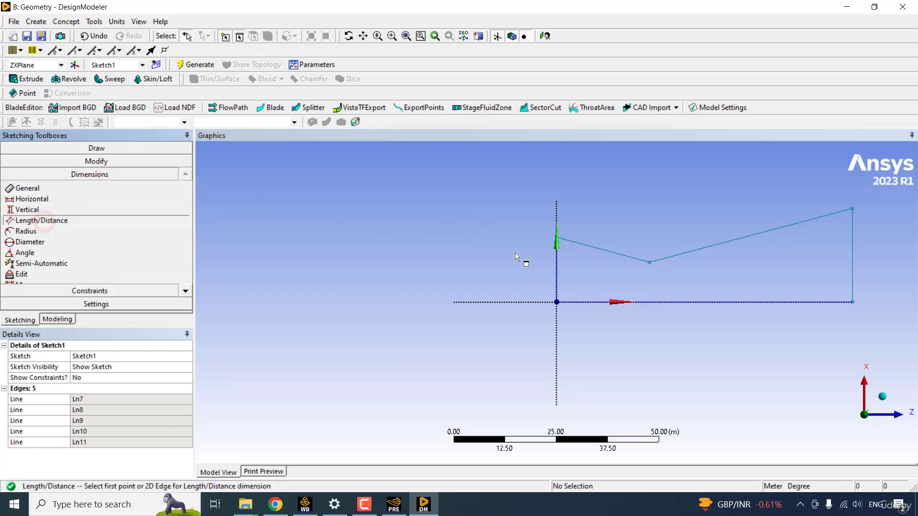
{"action": "left_click", "coordinate": [649, 263]}
{"action": "left_click", "coordinate": [656, 304]}
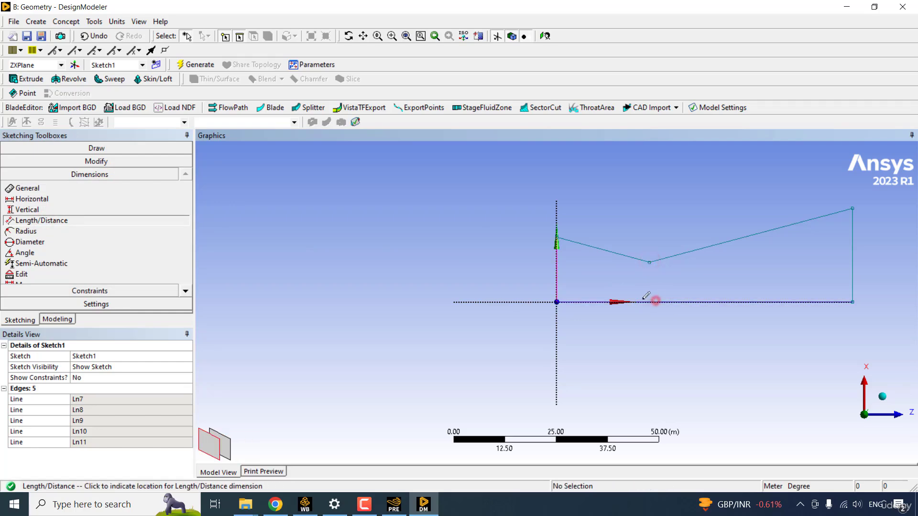
{"action": "left_click", "coordinate": [655, 299]}
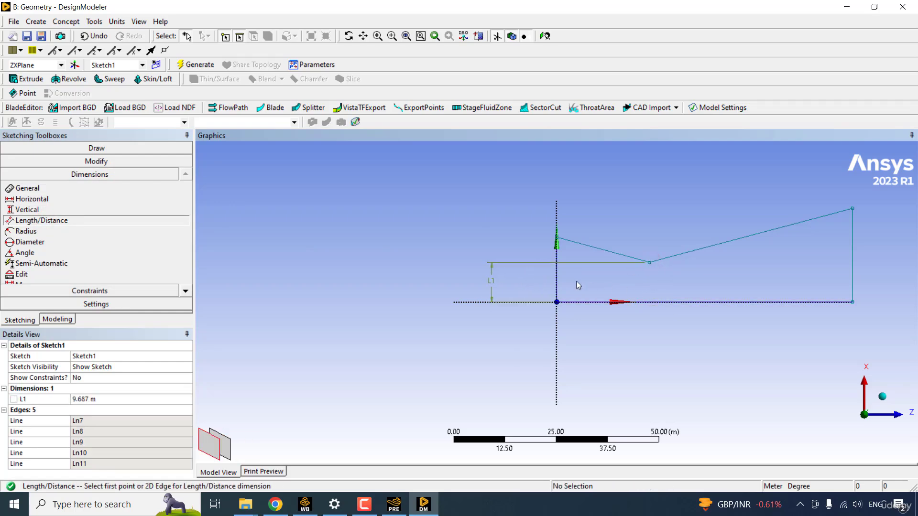
{"action": "left_click", "coordinate": [114, 400]}
{"action": "type", "text": "10"}
{"action": "key", "text": "Return"}
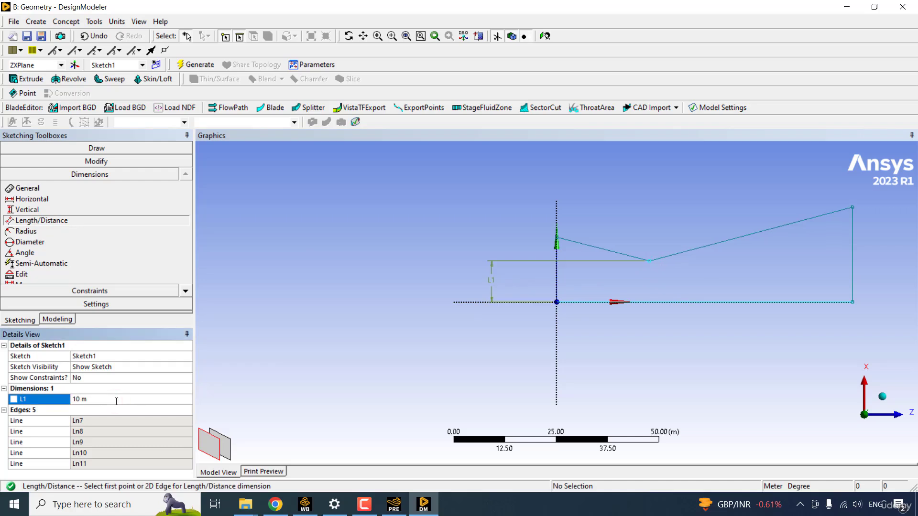
{"action": "left_click", "coordinate": [379, 350]}
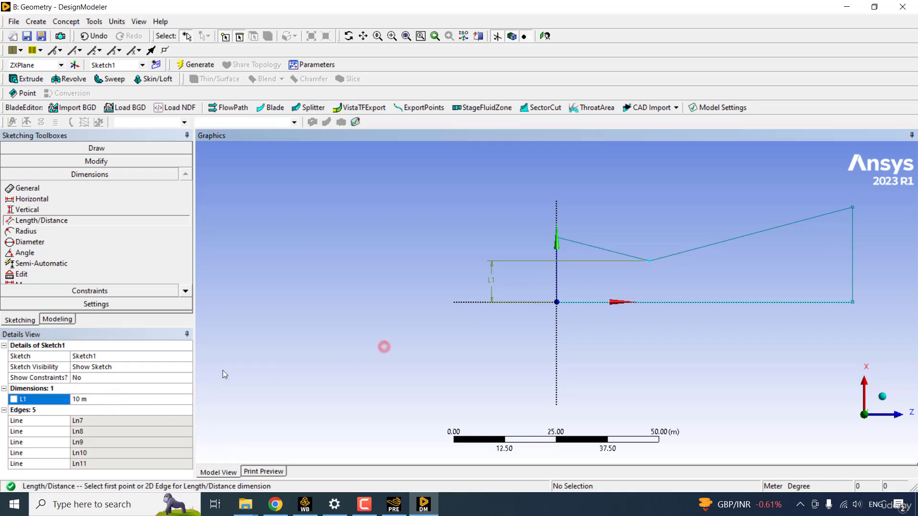
- Make L1 a design parameter named Throat_Radius, then return to the Workbench project
{"action": "left_click", "coordinate": [14, 401]}
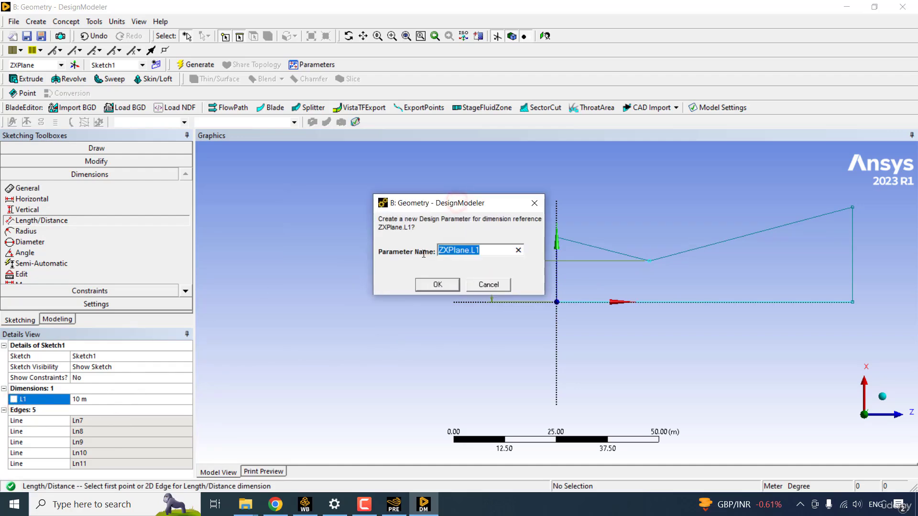
{"action": "type", "text": "Throat"}
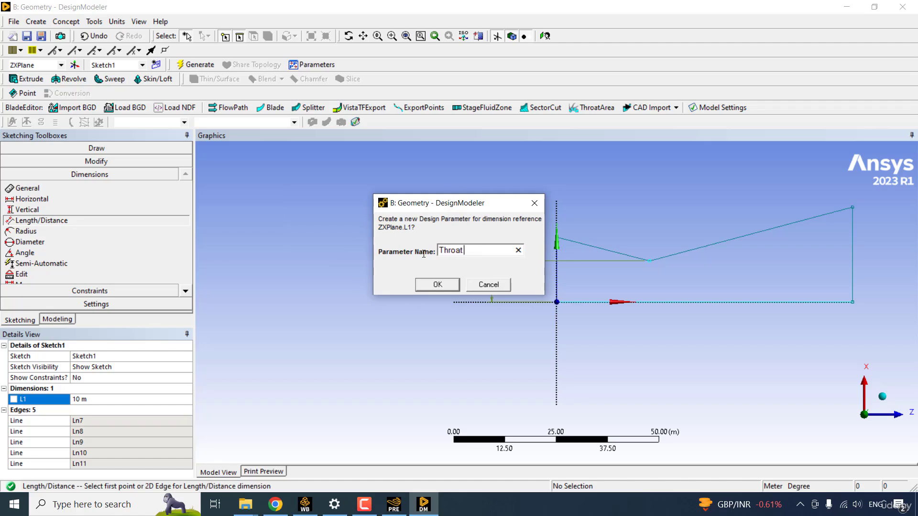
{"action": "type", "text": " radius"}
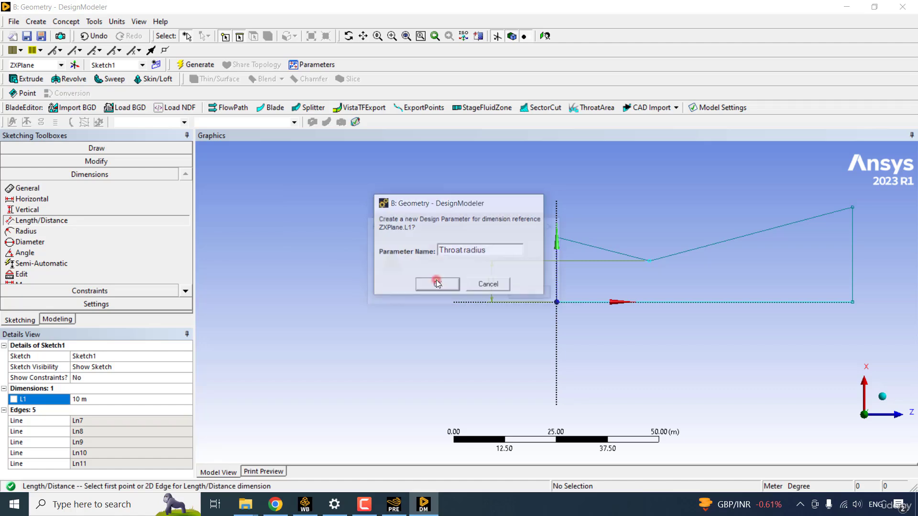
{"action": "left_click", "coordinate": [433, 284]}
{"action": "left_click", "coordinate": [545, 294]}
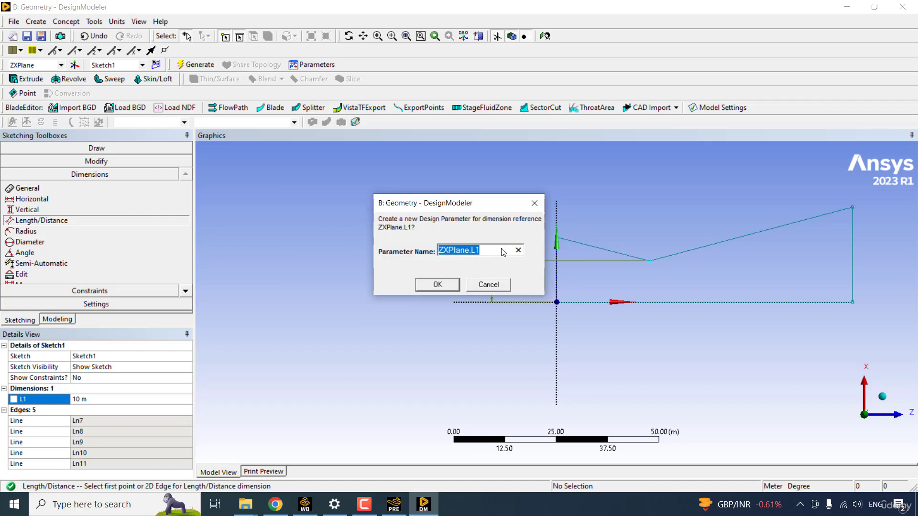
{"action": "type", "text": "Throat_Radius"}
{"action": "left_click", "coordinate": [439, 285]}
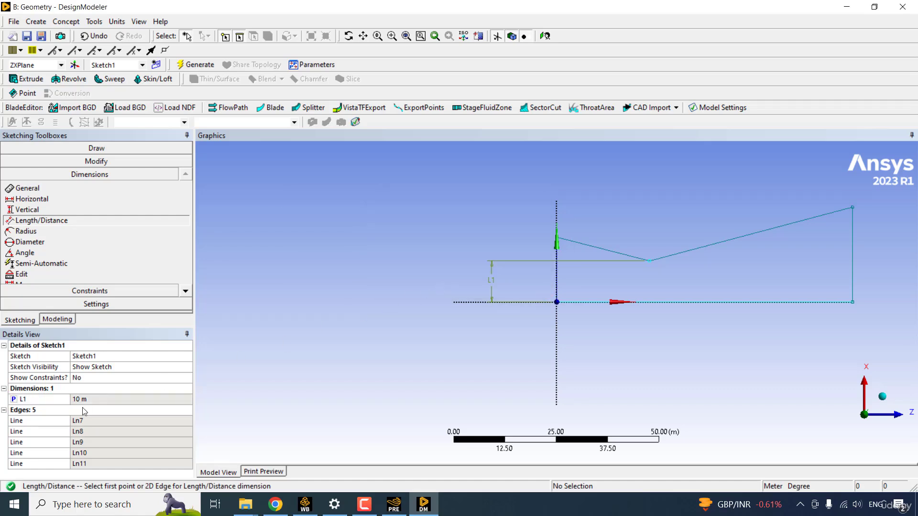
{"action": "left_click", "coordinate": [311, 505]}
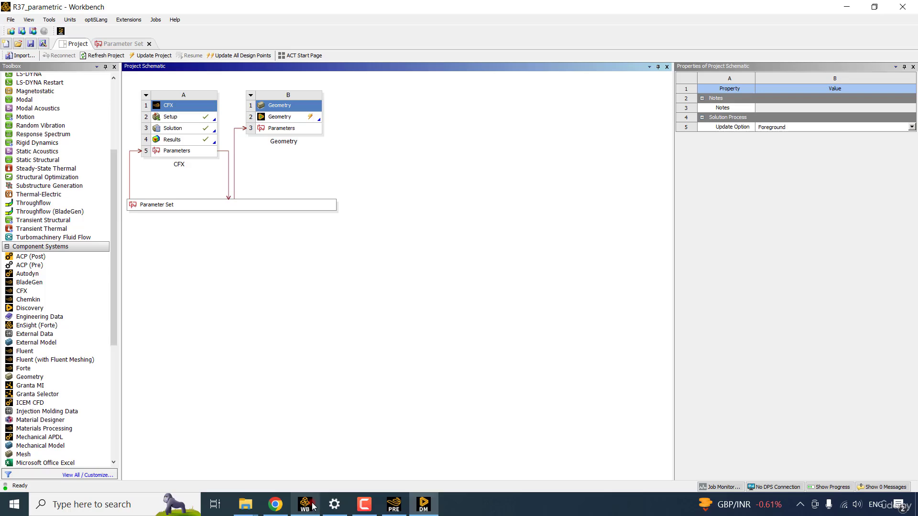
- Review the Parameter Set, then delete Geometry system B from the project schematic
{"action": "double_click", "coordinate": [226, 212]}
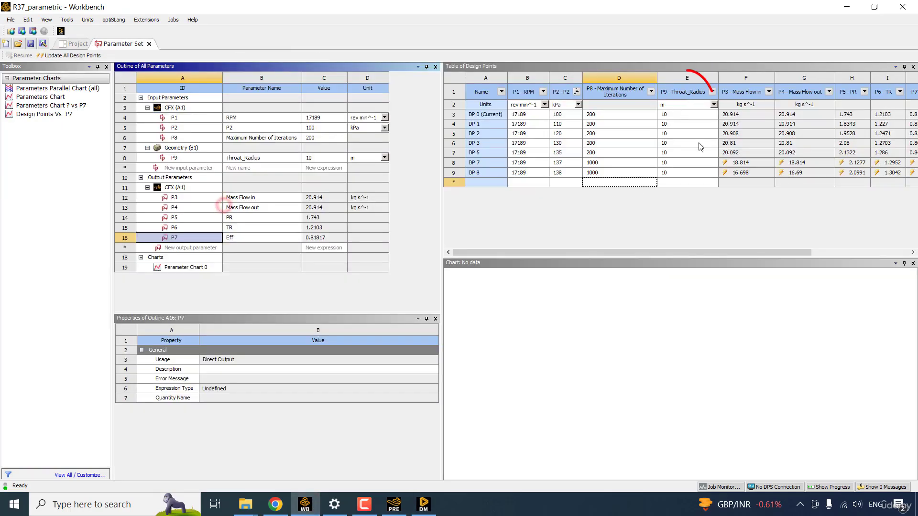
{"action": "left_click", "coordinate": [74, 43]}
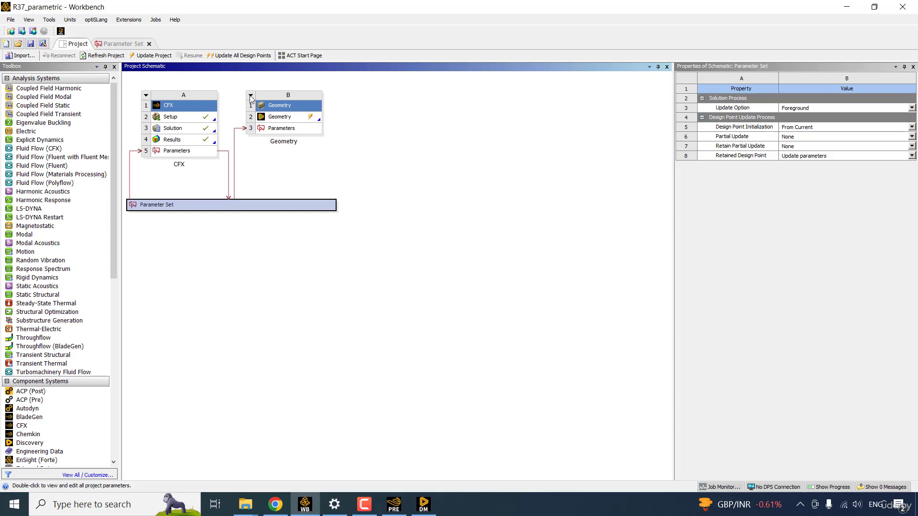
{"action": "left_click", "coordinate": [250, 97]}
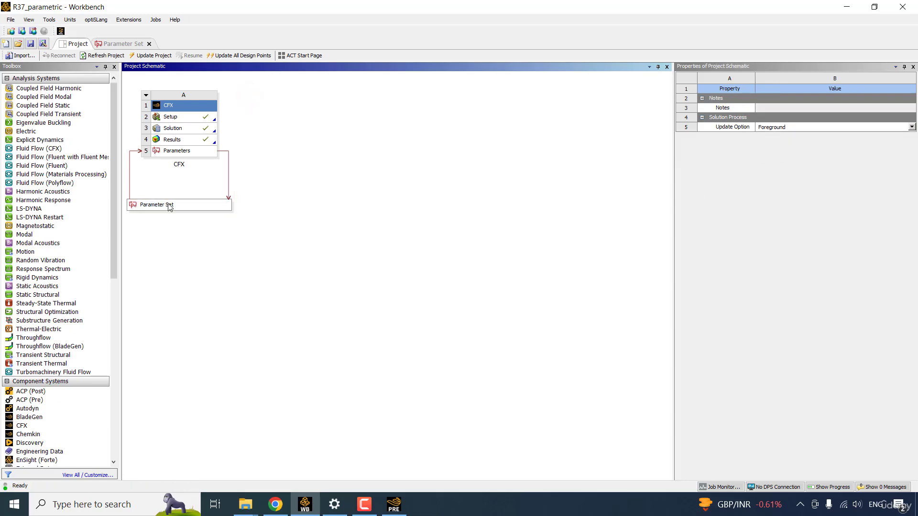
{"action": "left_click", "coordinate": [168, 206]}
- Reopen the Parameter Set to confirm Throat_Radius is gone, then return to the schematic
{"action": "double_click", "coordinate": [168, 206]}
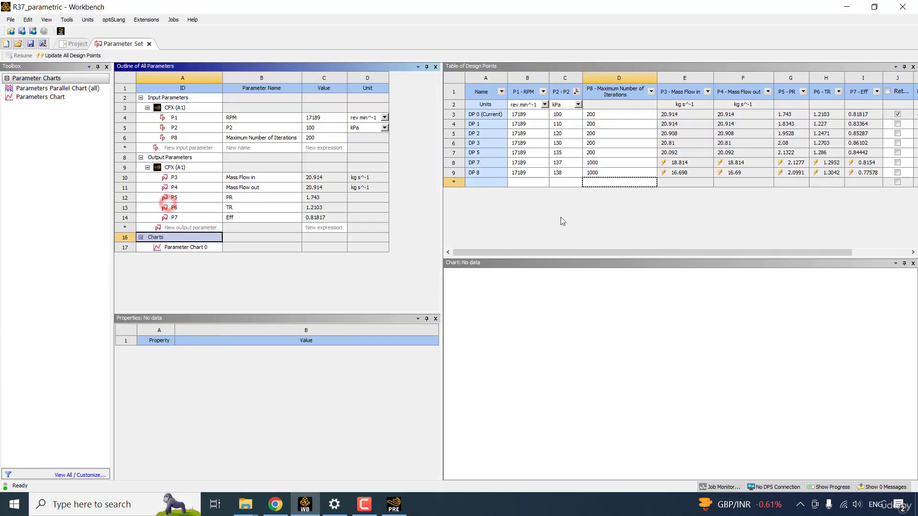
{"action": "left_click", "coordinate": [673, 220]}
{"action": "left_click", "coordinate": [82, 45]}
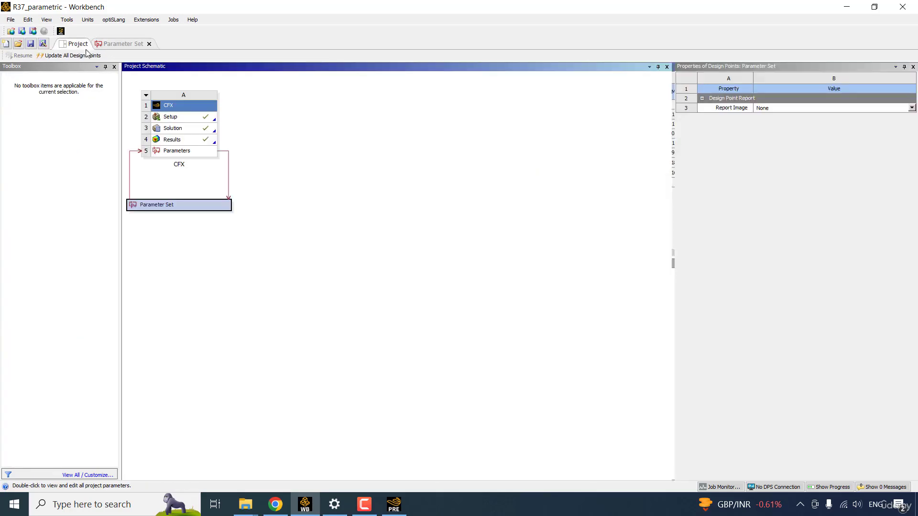